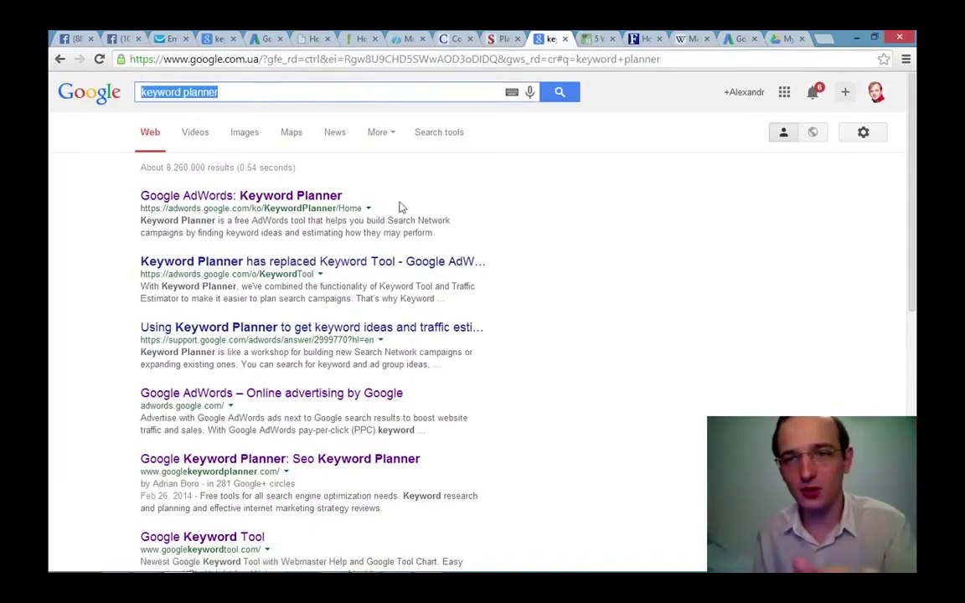
{"action": "scroll", "coordinate": [471, 192], "scroll_direction": "down", "scroll_amount": 5}
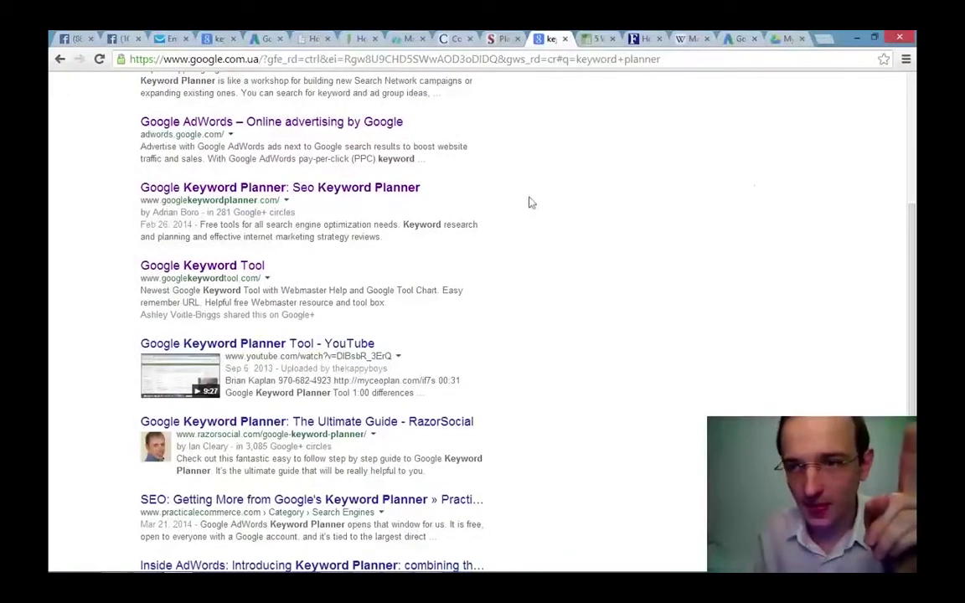
{"action": "scroll", "coordinate": [529, 202], "scroll_direction": "up", "scroll_amount": 5}
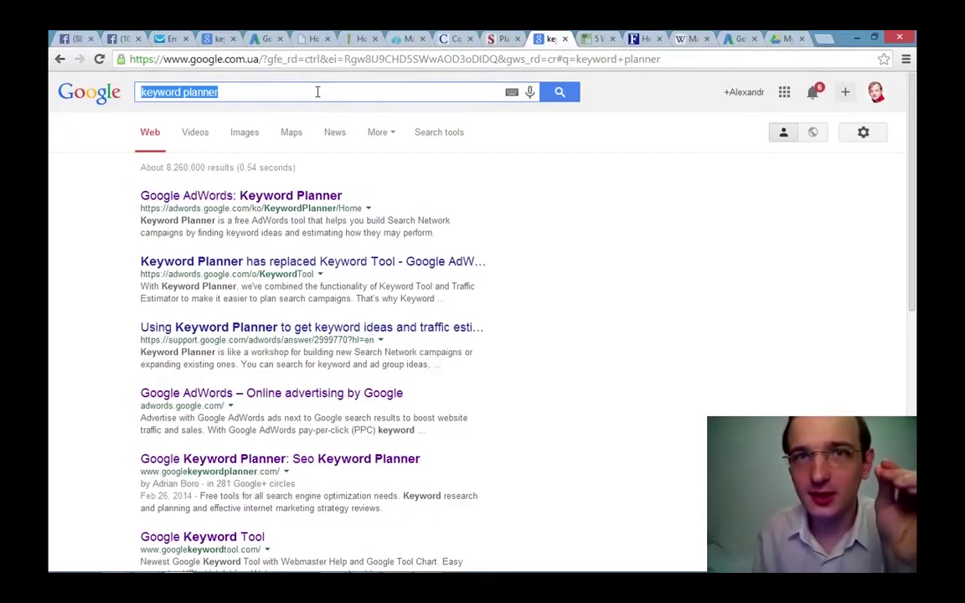
{"action": "scroll", "coordinate": [586, 163], "scroll_direction": "down", "scroll_amount": 1}
{"action": "scroll", "coordinate": [591, 155], "scroll_direction": "up", "scroll_amount": 1}
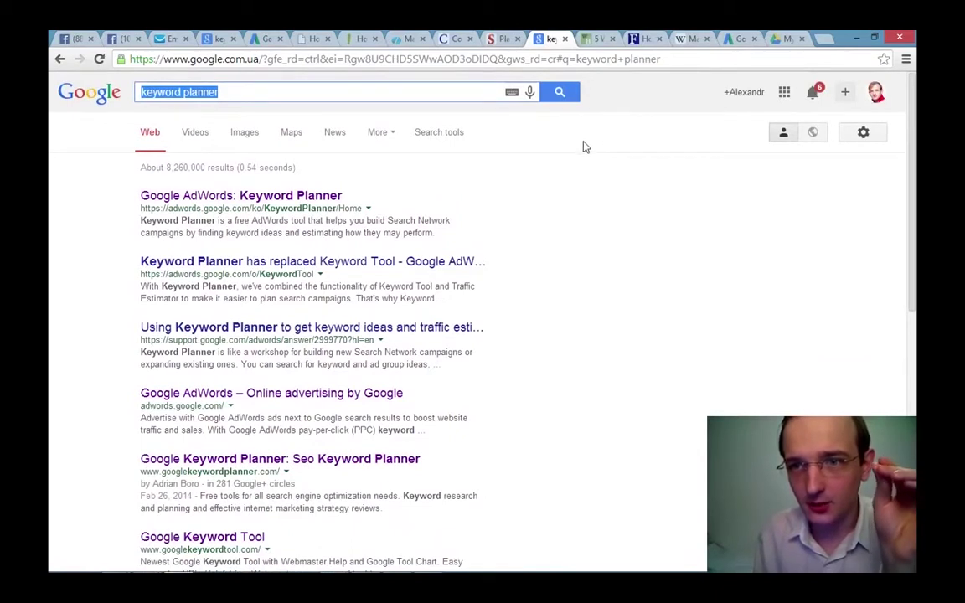
{"action": "left_click", "coordinate": [249, 94]}
{"action": "triple_click", "coordinate": [214, 92]}
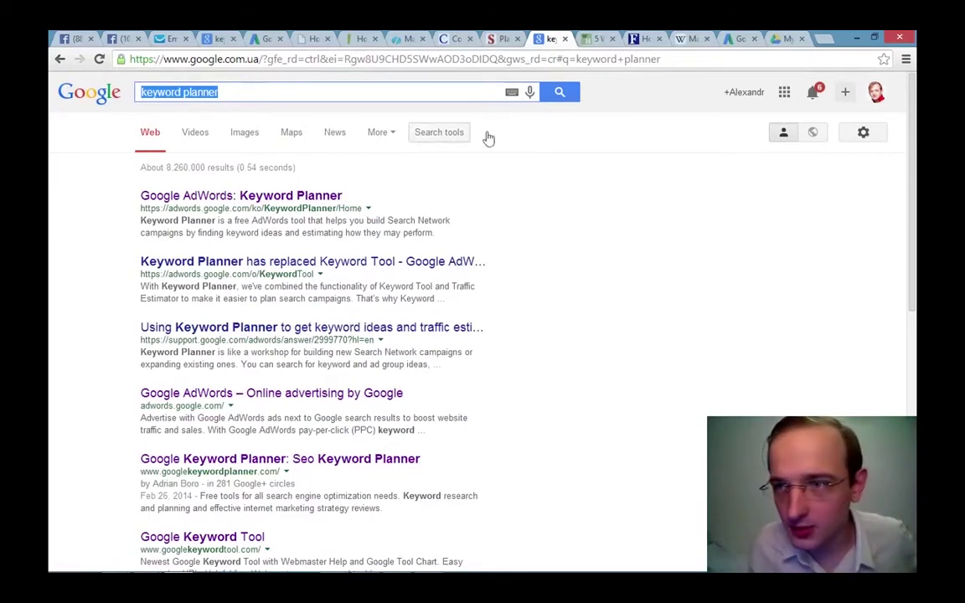
- Open Keyword Planner's search for new keyword and ad group ideas, and copy "How to Make Money Online" from the Notepad list
{"action": "left_click", "coordinate": [737, 42]}
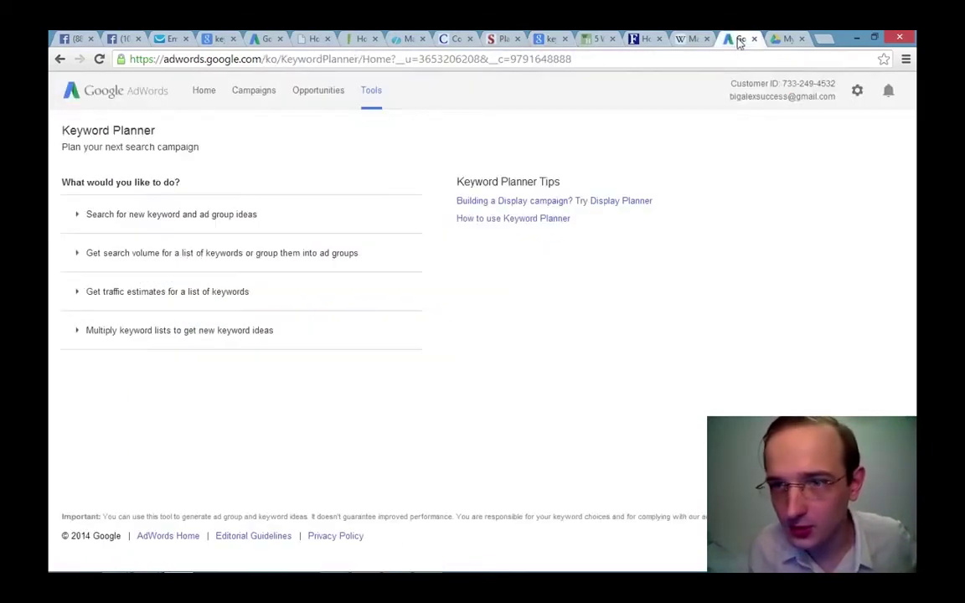
{"action": "left_click", "coordinate": [226, 220]}
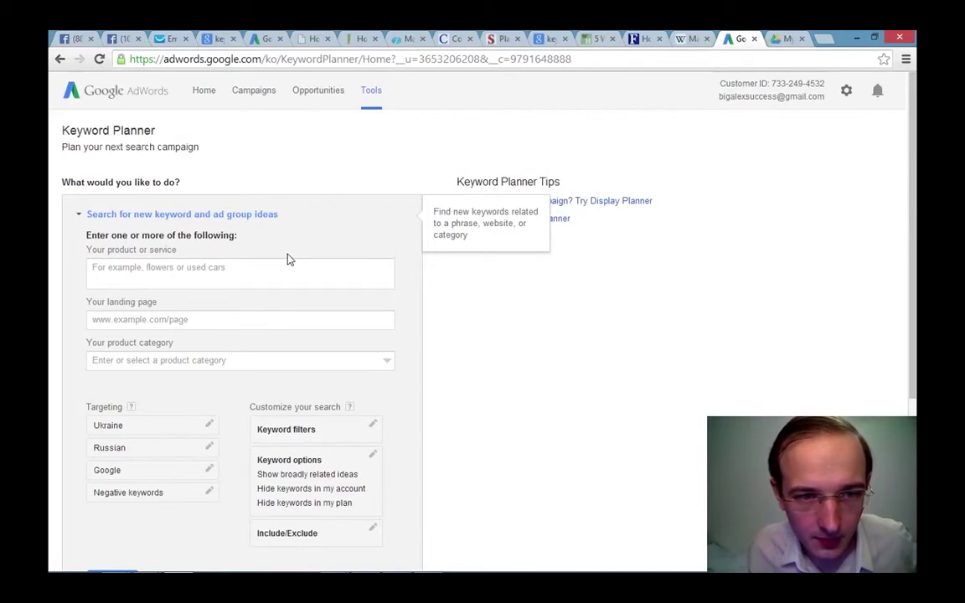
{"action": "mouse_move", "coordinate": [283, 571]}
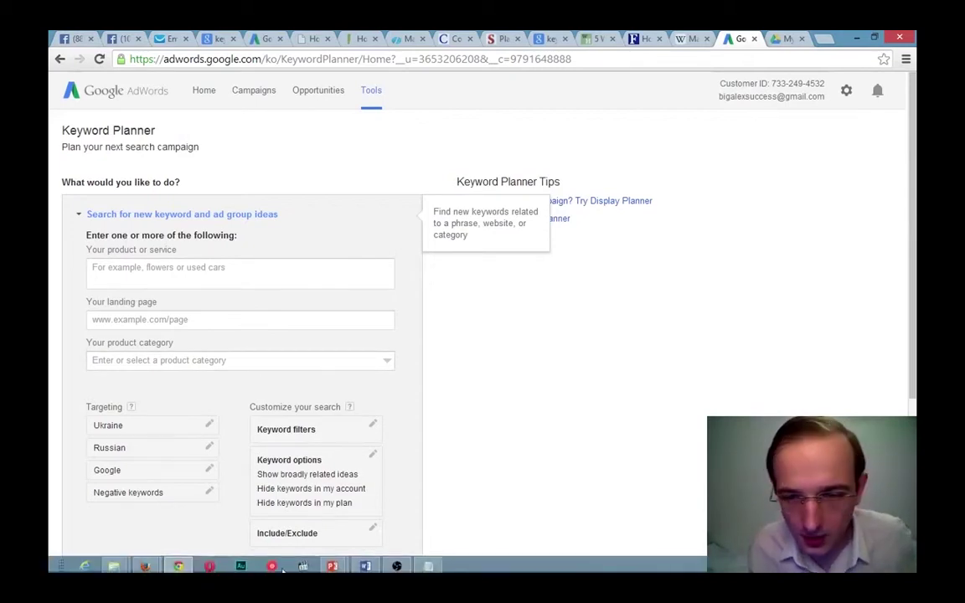
{"action": "left_click", "coordinate": [428, 567]}
{"action": "left_click_drag", "start_coordinate": [557, 182], "coordinate": [359, 181]}
{"action": "key", "text": "ctrl+c"}
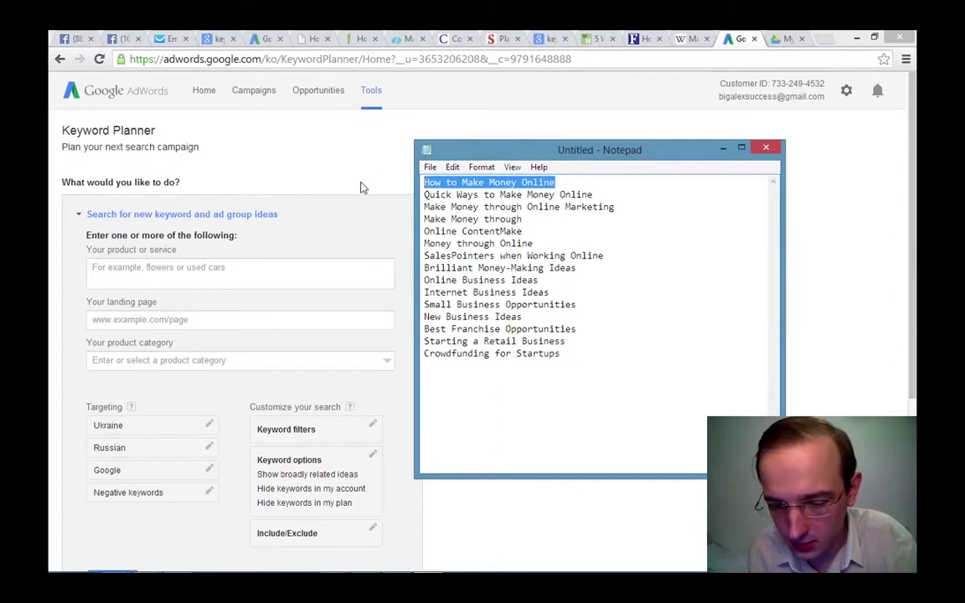
{"action": "left_click", "coordinate": [355, 161]}
{"action": "scroll", "coordinate": [560, 209], "scroll_direction": "down", "scroll_amount": 2}
{"action": "scroll", "coordinate": [911, 120], "scroll_direction": "up", "scroll_amount": 2}
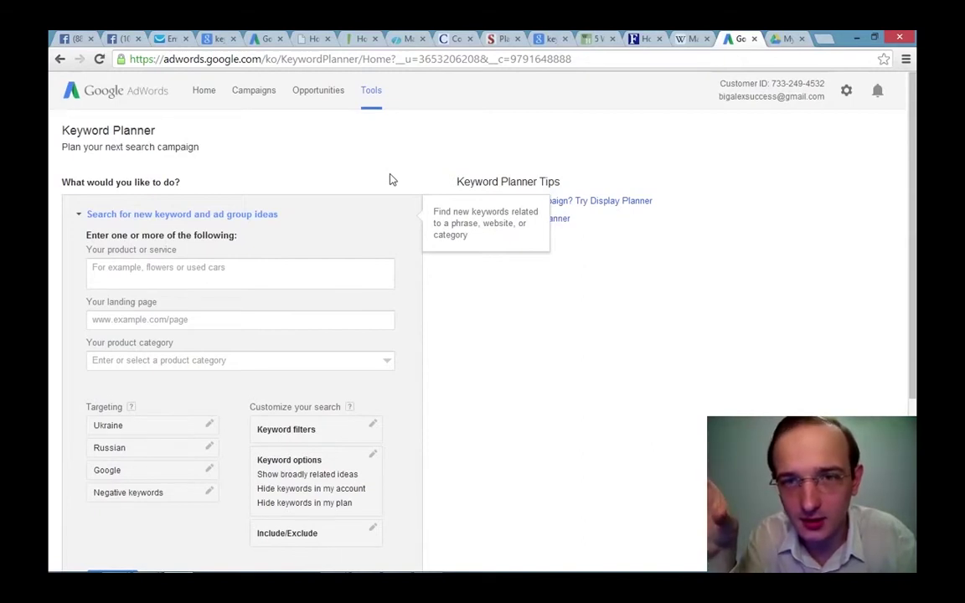
- Get ideas for the product or service "How to Make Money Online" and show the individual keyword ideas
{"action": "left_click", "coordinate": [243, 273]}
{"action": "key", "text": "ctrl+v"}
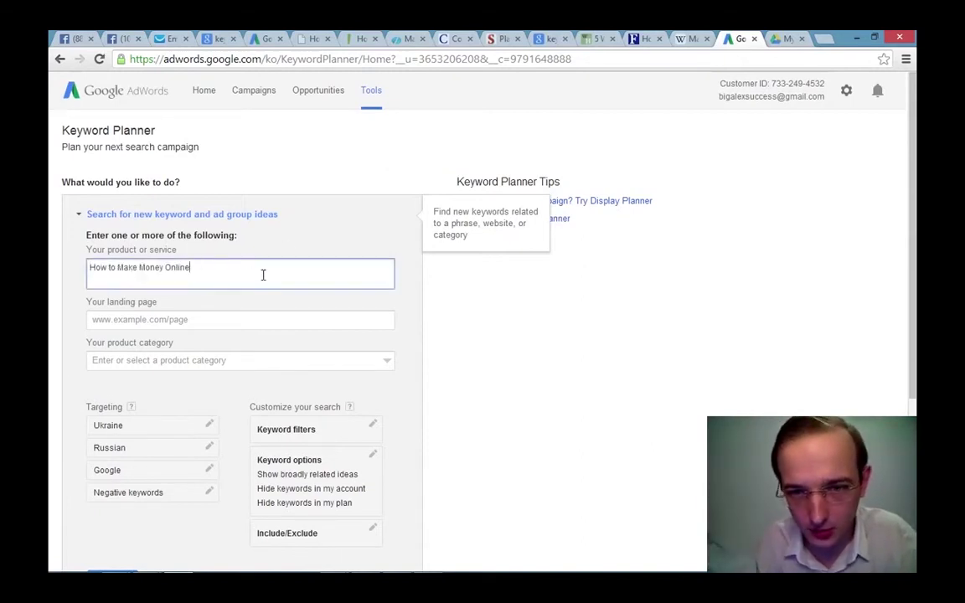
{"action": "scroll", "coordinate": [504, 338], "scroll_direction": "down", "scroll_amount": 5}
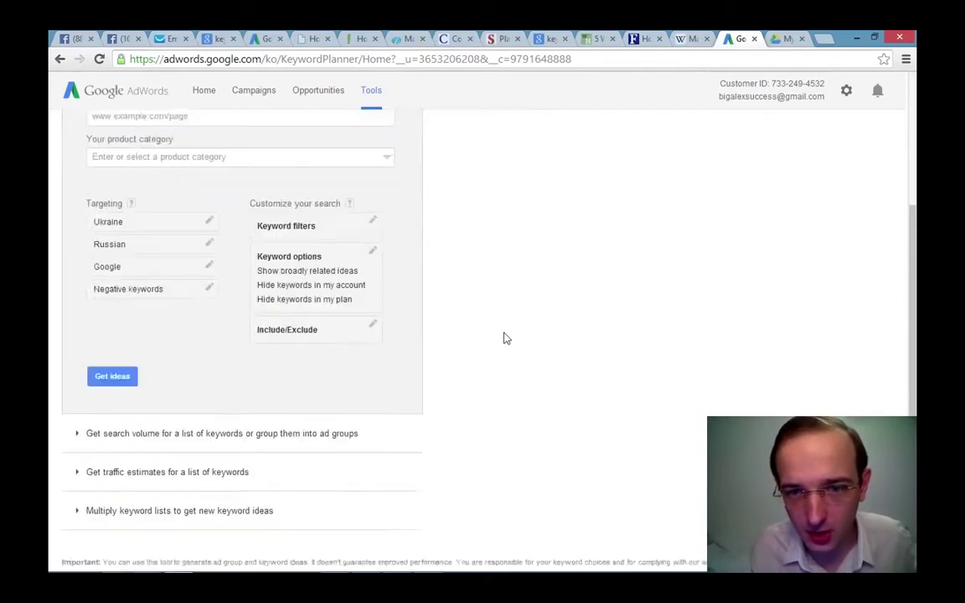
{"action": "scroll", "coordinate": [505, 331], "scroll_direction": "up", "scroll_amount": 2}
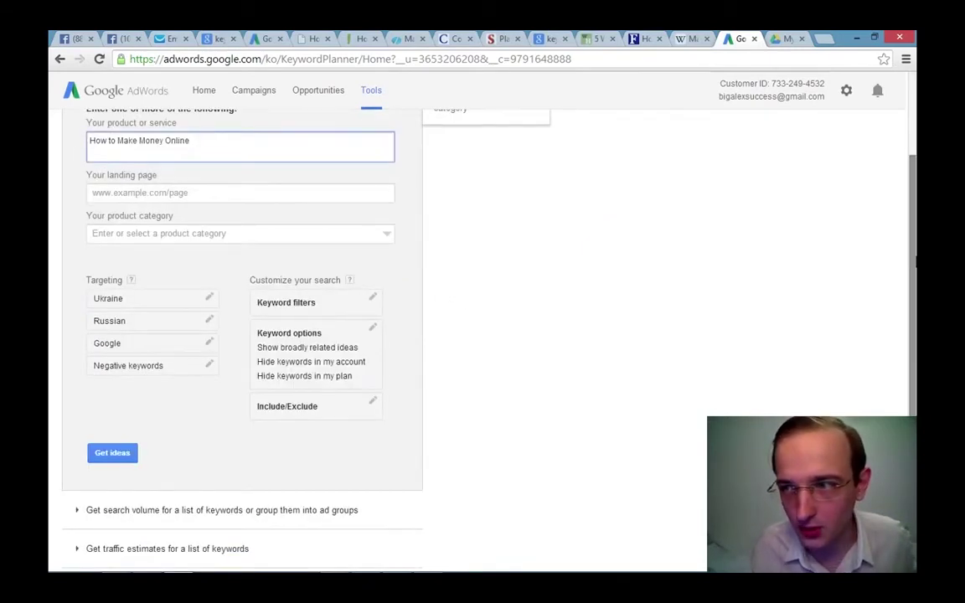
{"action": "scroll", "coordinate": [908, 297], "scroll_direction": "up", "scroll_amount": 2}
{"action": "scroll", "coordinate": [586, 319], "scroll_direction": "down", "scroll_amount": 2}
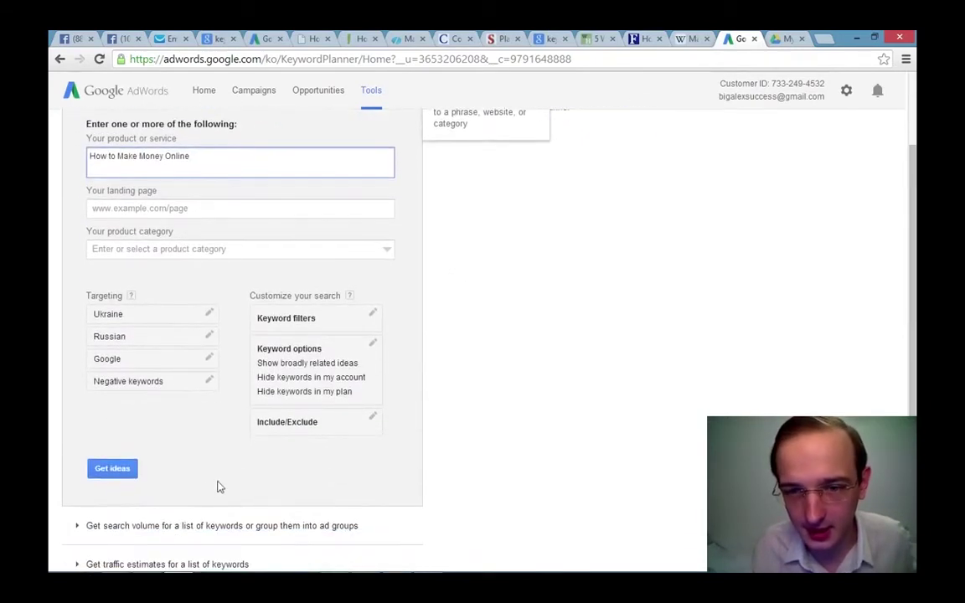
{"action": "left_click", "coordinate": [107, 471]}
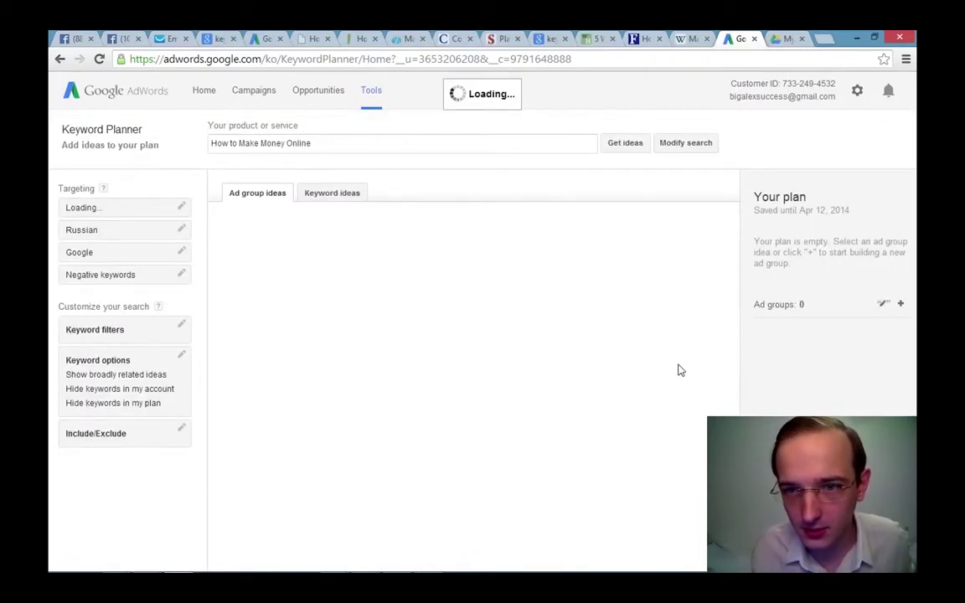
{"action": "left_click", "coordinate": [350, 193]}
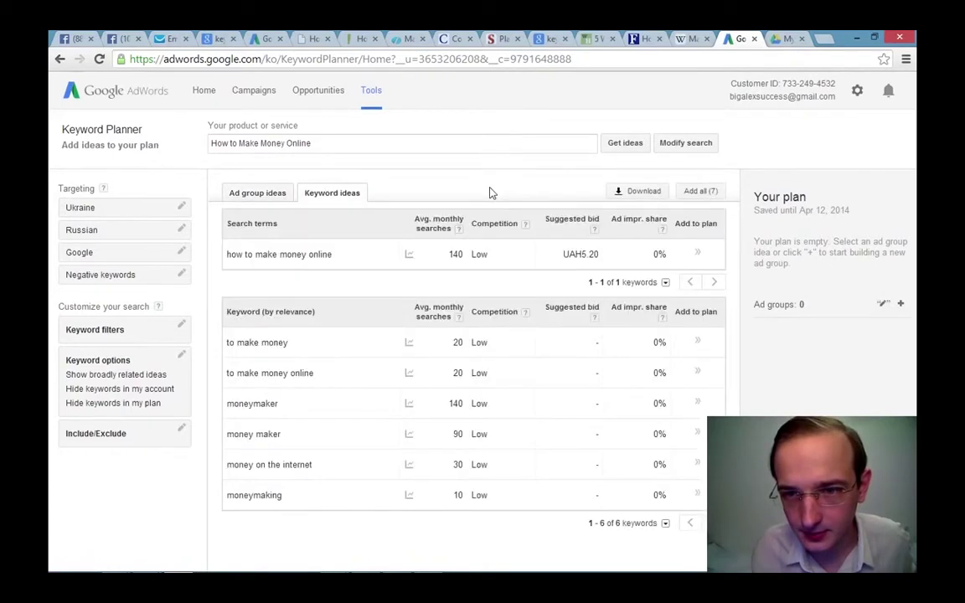
- Remove Ukraine from the targeted locations so the keyword ideas cover all locations
{"action": "left_click", "coordinate": [184, 214]}
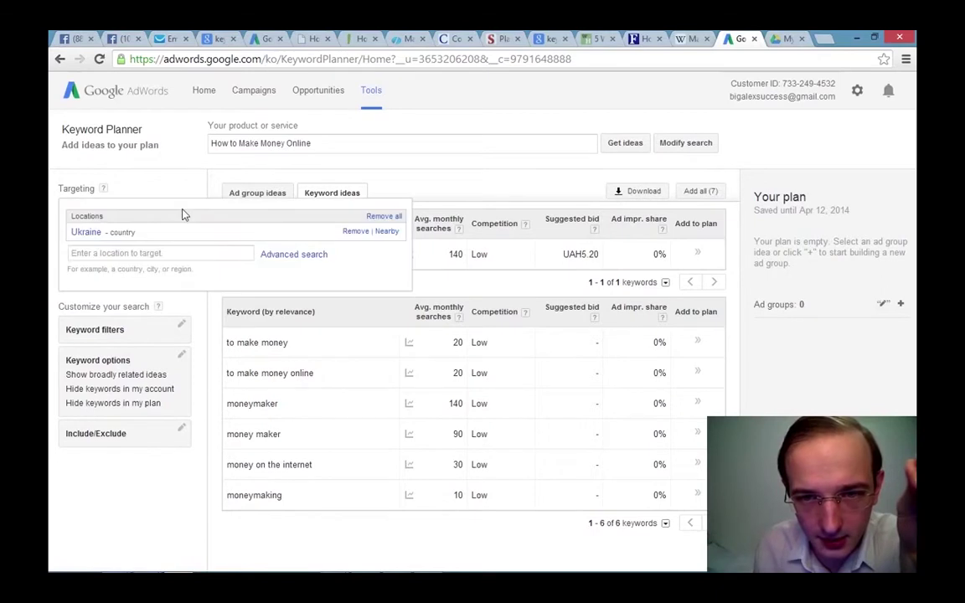
{"action": "left_click", "coordinate": [354, 232]}
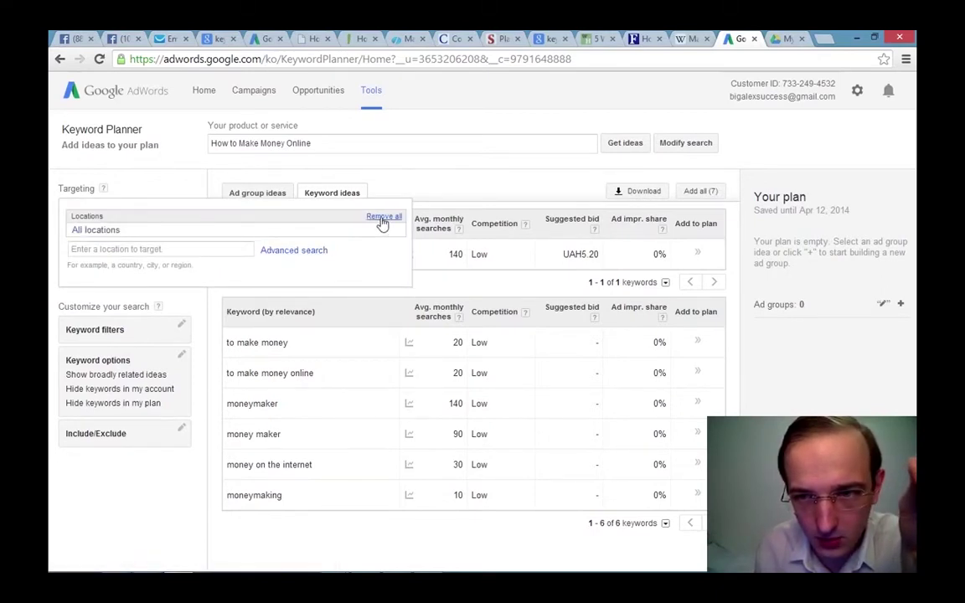
{"action": "left_click", "coordinate": [345, 182]}
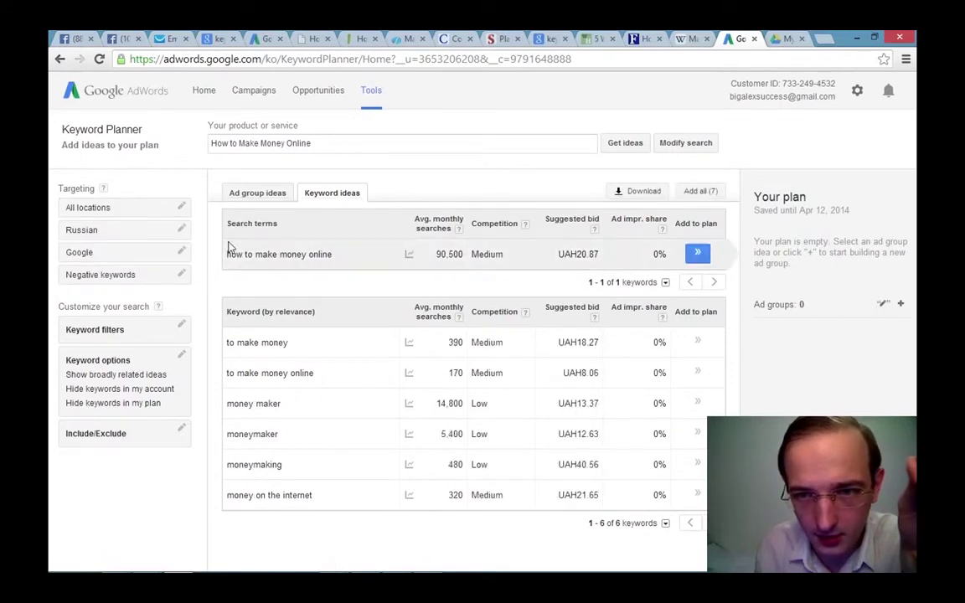
- Remove Russian from the targeted languages and try to find English in the language list
{"action": "left_click", "coordinate": [181, 229]}
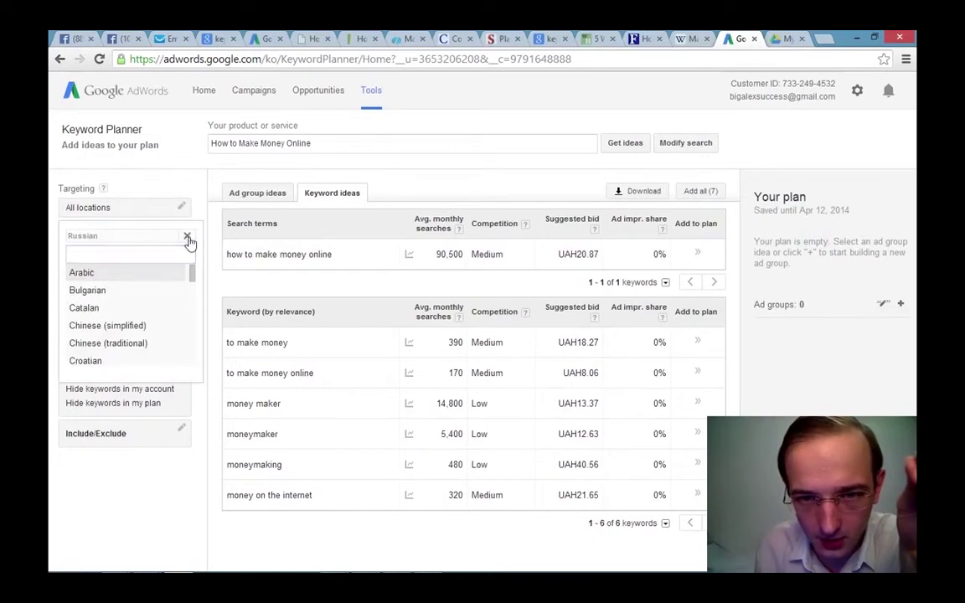
{"action": "left_click", "coordinate": [187, 236]}
{"action": "left_click", "coordinate": [169, 241]}
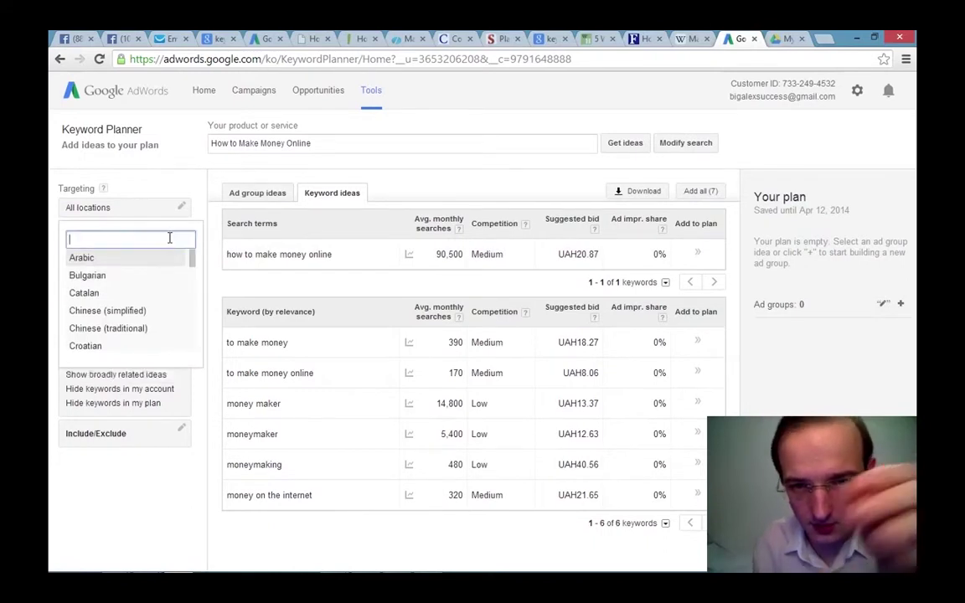
{"action": "type", "text": "Enlg"}
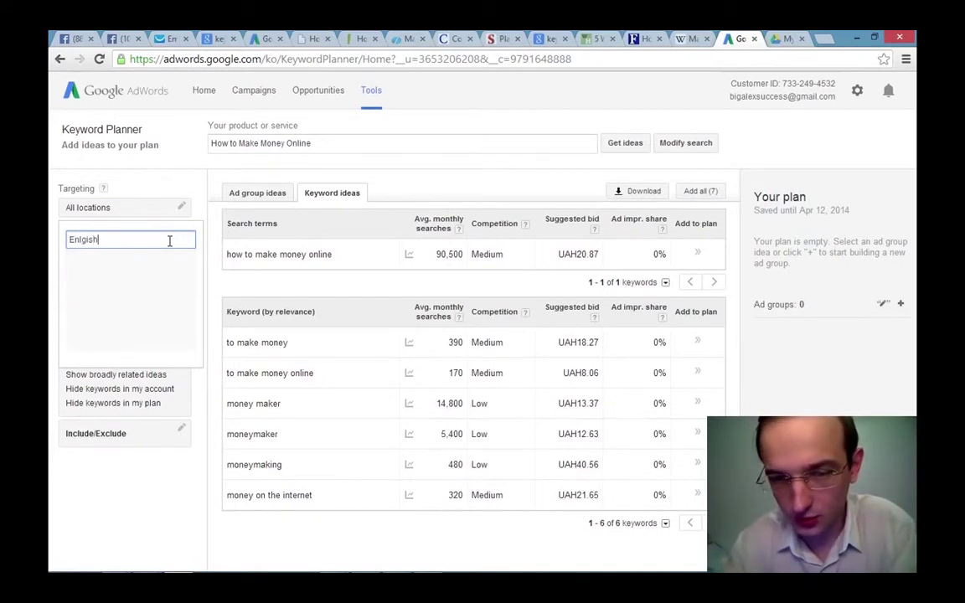
{"action": "left_click", "coordinate": [333, 182]}
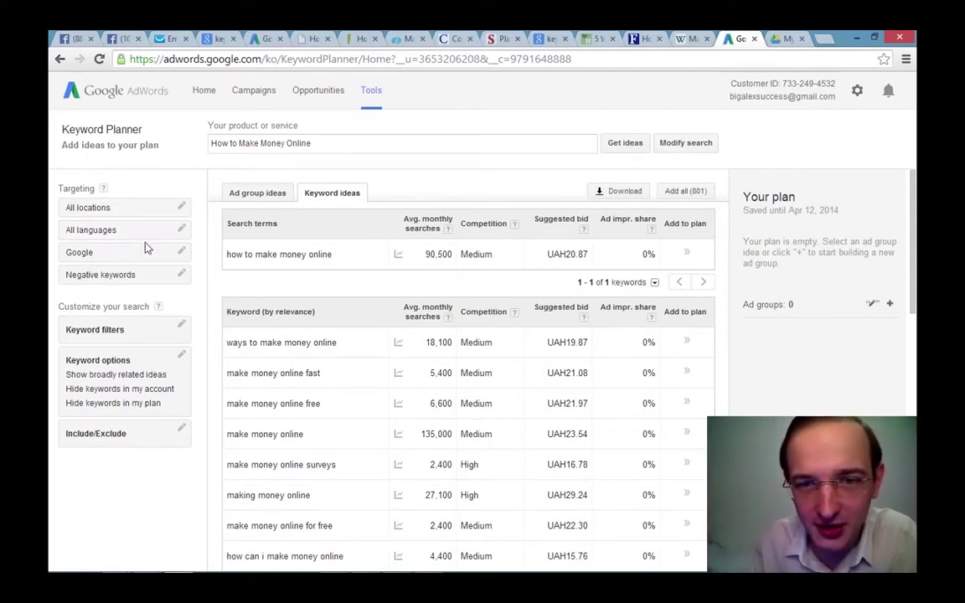
- Add English as the targeted language and apply it to the keyword ideas
{"action": "left_click", "coordinate": [178, 251]}
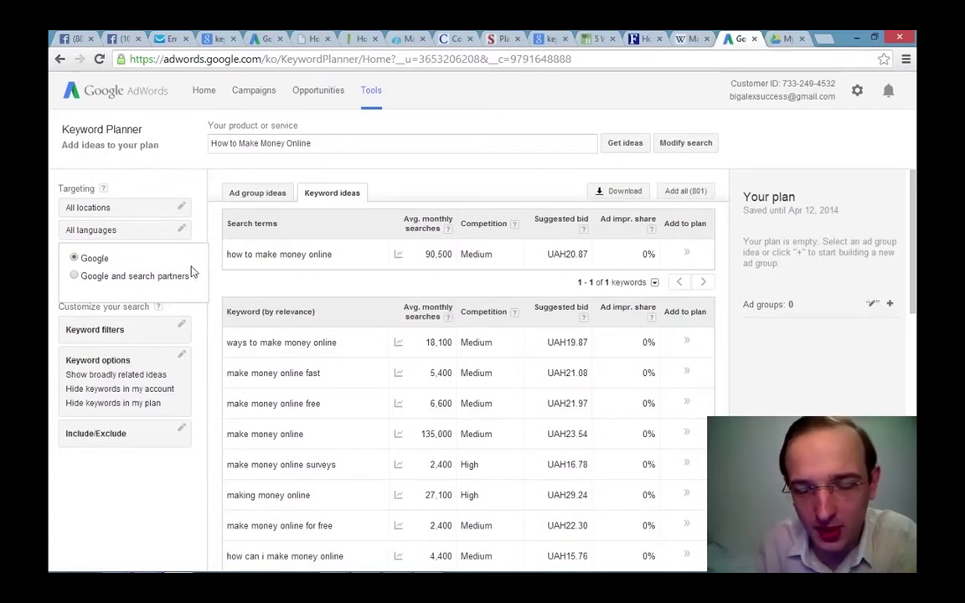
{"action": "left_click", "coordinate": [162, 253]}
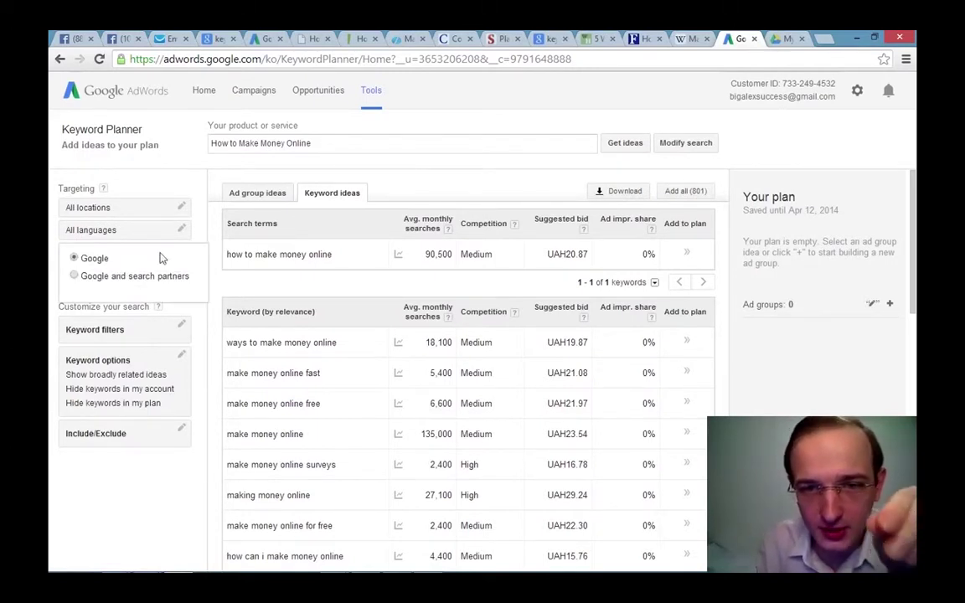
{"action": "left_click", "coordinate": [177, 228]}
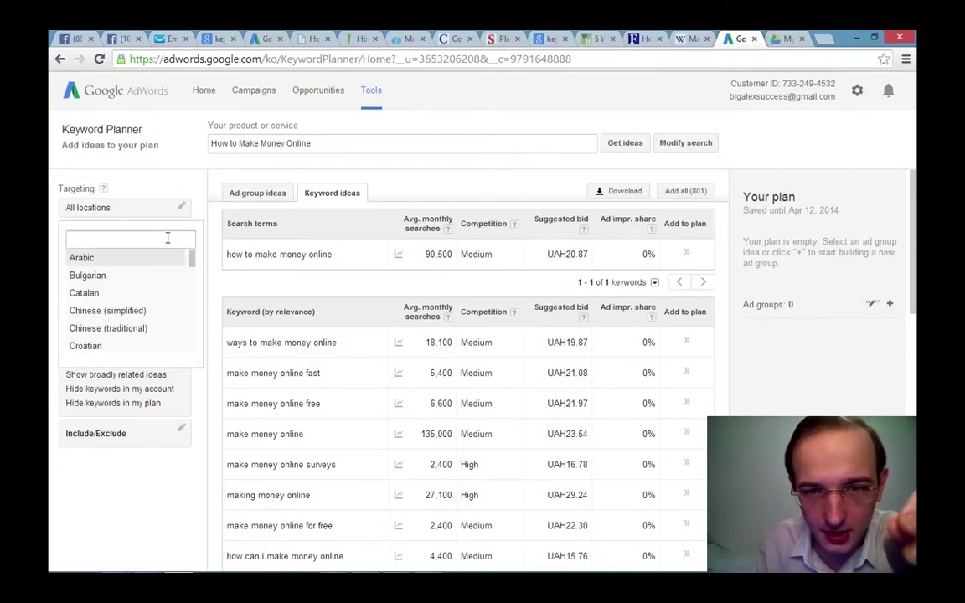
{"action": "left_click_drag", "start_coordinate": [193, 261], "coordinate": [192, 274]}
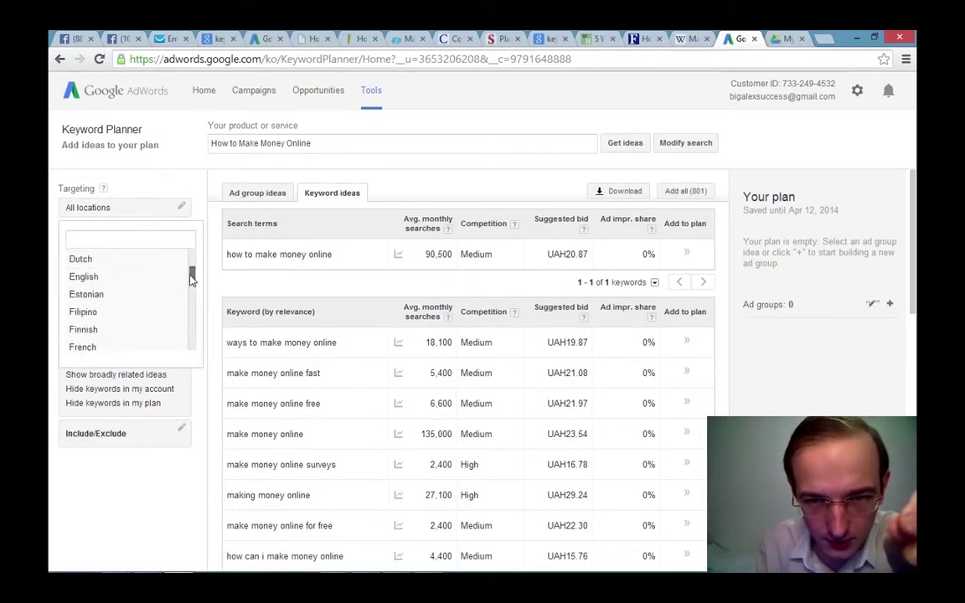
{"action": "left_click", "coordinate": [102, 279]}
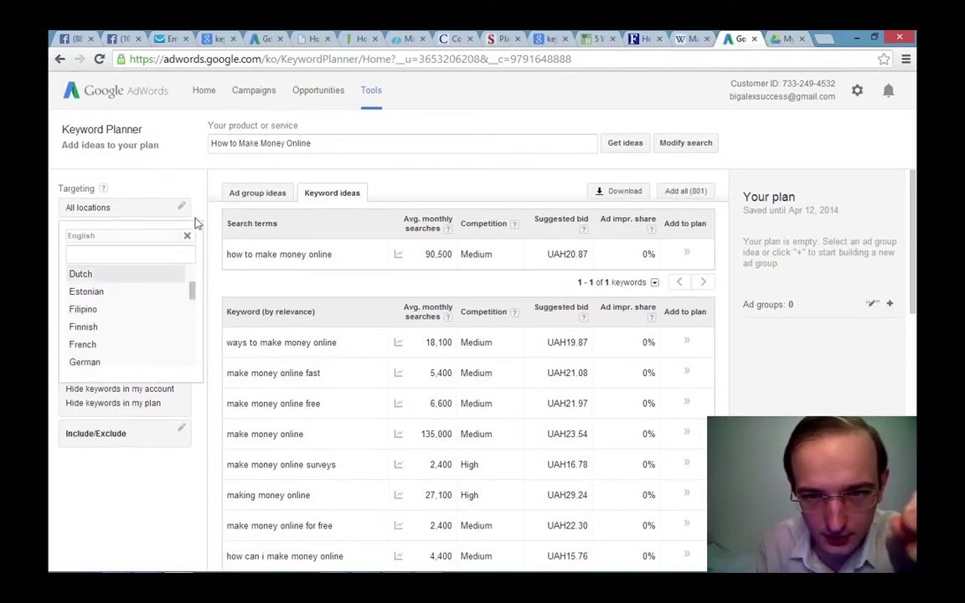
{"action": "left_click", "coordinate": [209, 217]}
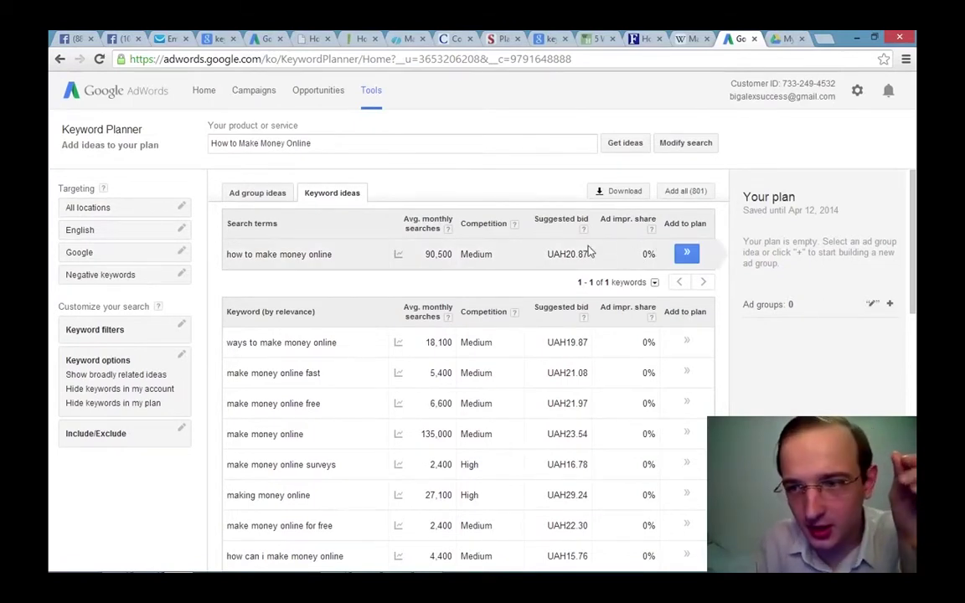
- Examine the average monthly searches, search trend and competition for the keyword "how to make money online"
{"action": "scroll", "coordinate": [579, 268], "scroll_direction": "down", "scroll_amount": 3}
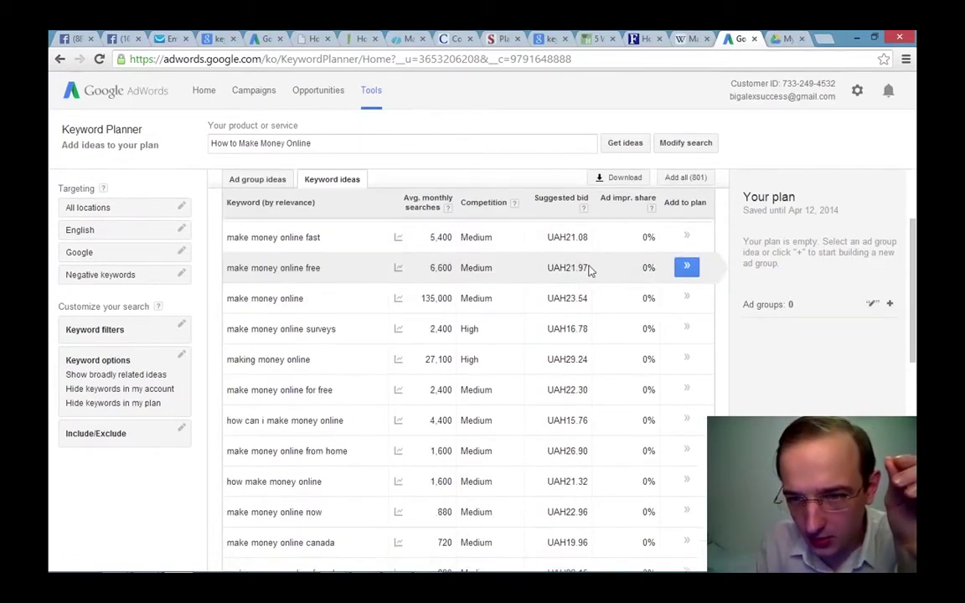
{"action": "scroll", "coordinate": [592, 264], "scroll_direction": "up", "scroll_amount": 3}
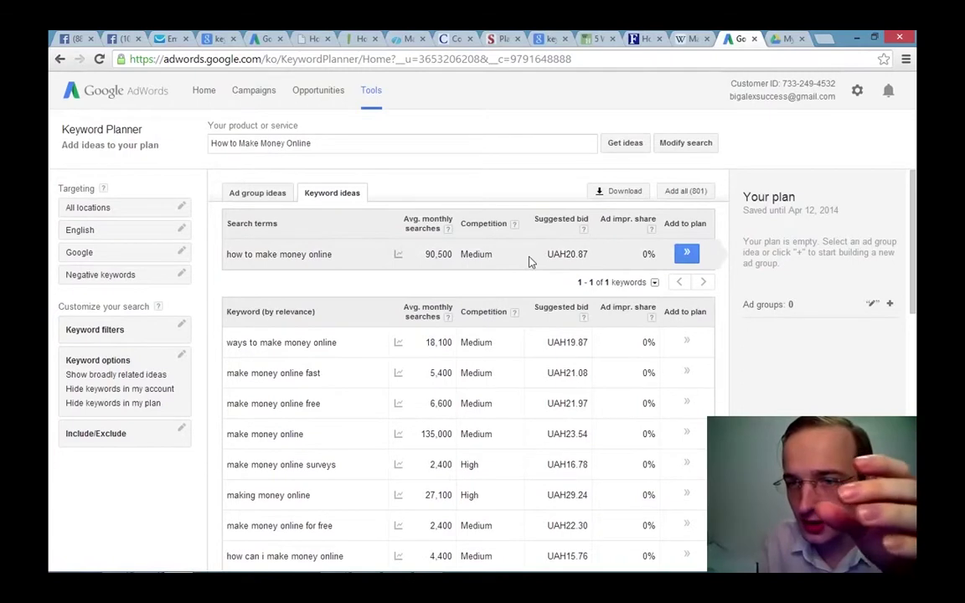
{"action": "double_click", "coordinate": [437, 253]}
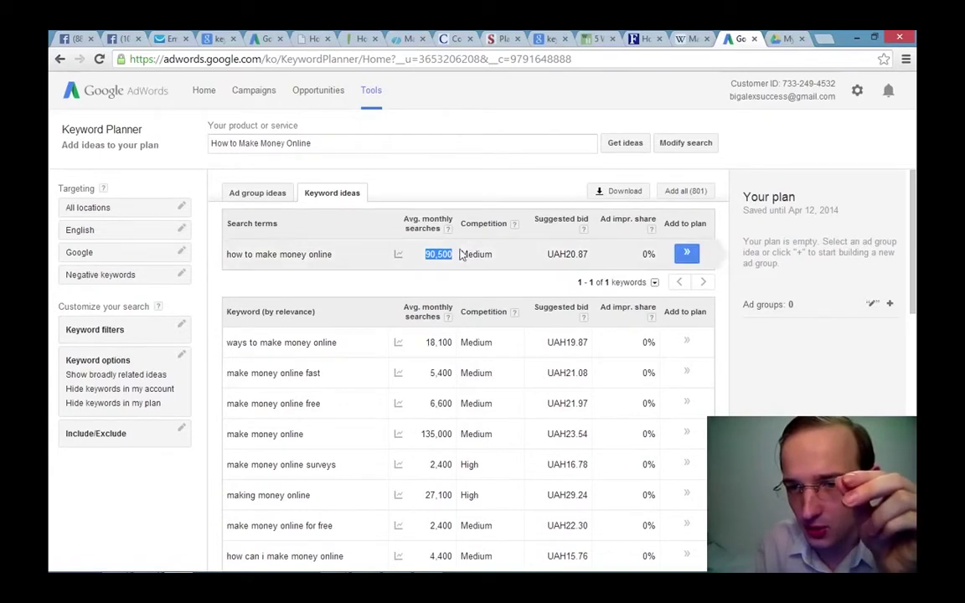
{"action": "left_click_drag", "start_coordinate": [348, 251], "coordinate": [224, 254]}
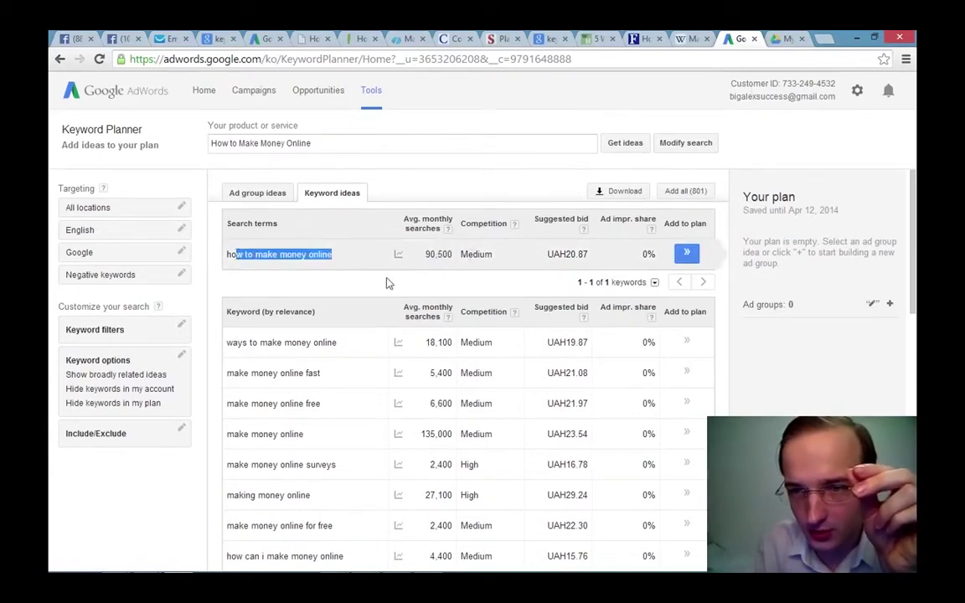
{"action": "left_click", "coordinate": [477, 268]}
{"action": "mouse_move", "coordinate": [408, 262]}
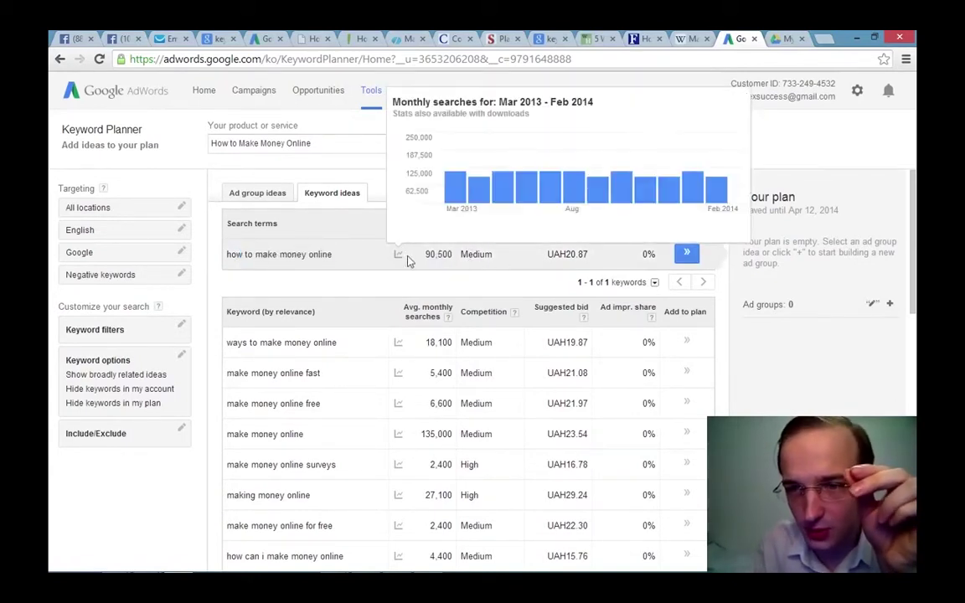
{"action": "double_click", "coordinate": [478, 255]}
{"action": "left_click", "coordinate": [454, 279]}
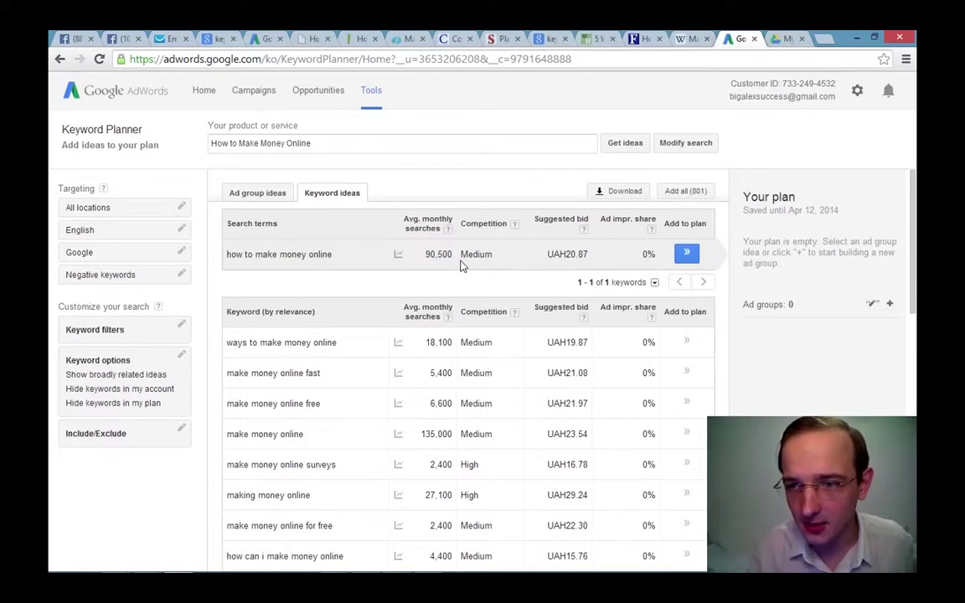
{"action": "left_click_drag", "start_coordinate": [507, 260], "coordinate": [461, 254]}
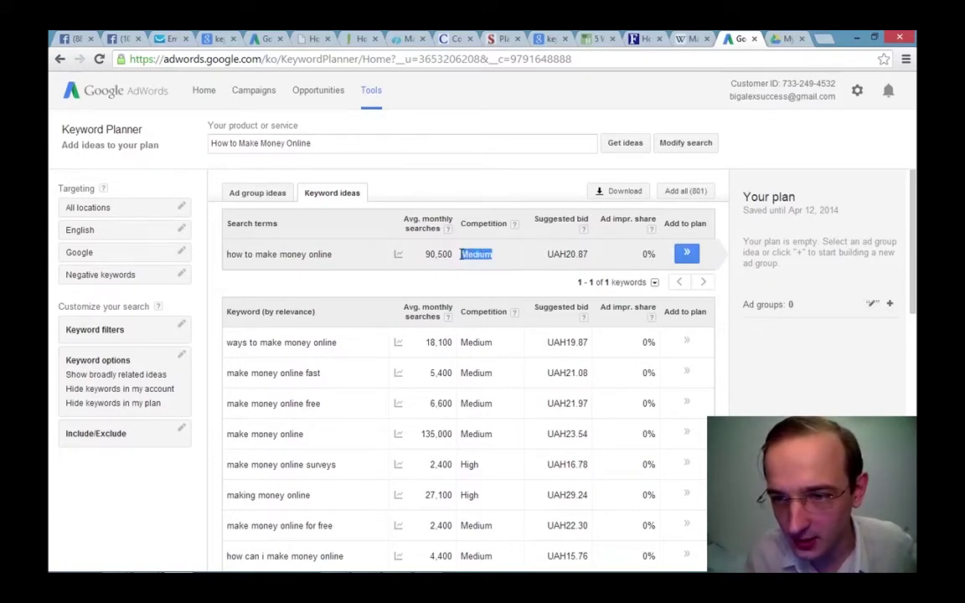
- Sort the keyword ideas by average monthly searches, highest first, and check the seed phrase list in Notepad
{"action": "left_click", "coordinate": [423, 310]}
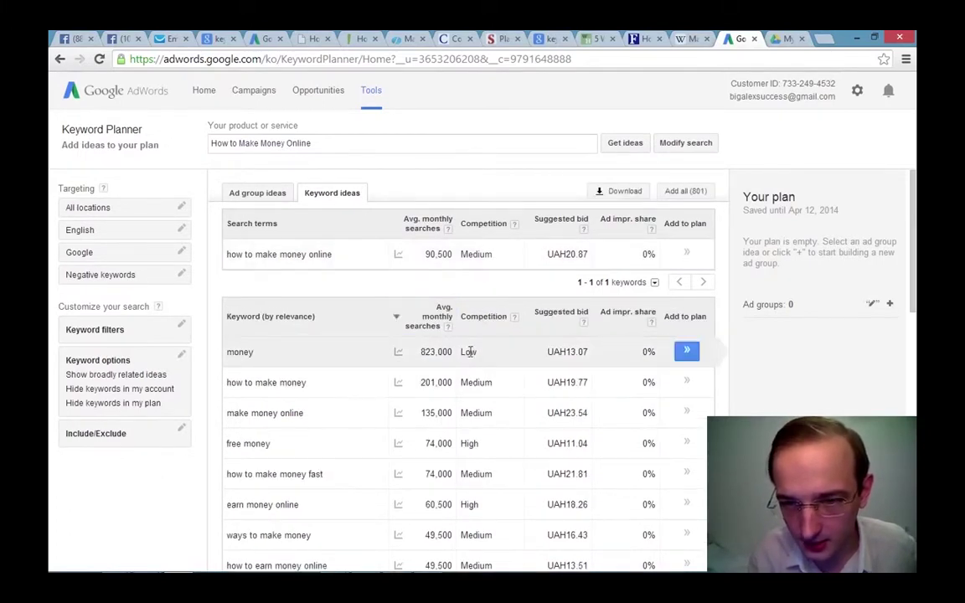
{"action": "scroll", "coordinate": [477, 344], "scroll_direction": "down", "scroll_amount": 1}
{"action": "scroll", "coordinate": [478, 345], "scroll_direction": "down", "scroll_amount": 2}
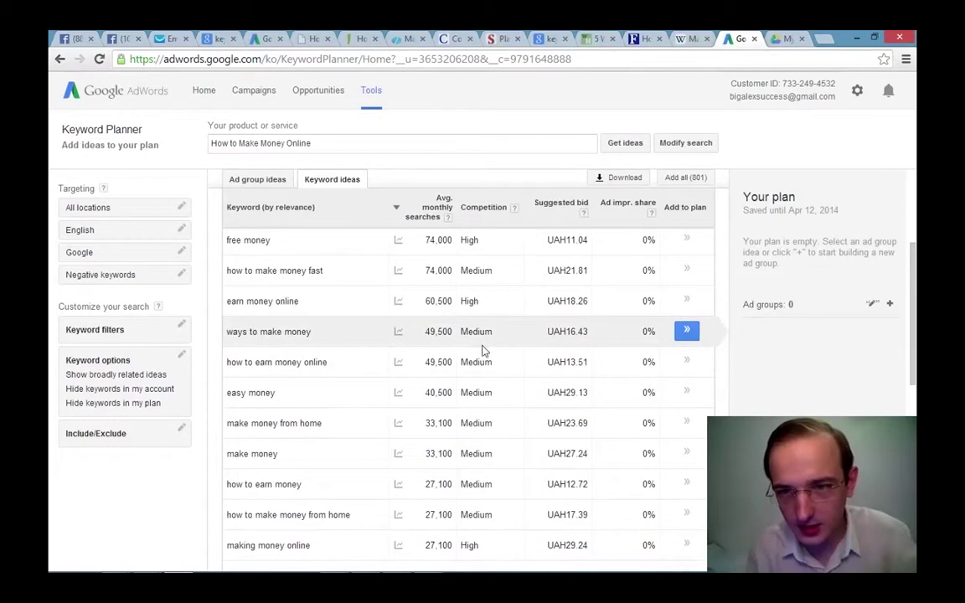
{"action": "scroll", "coordinate": [486, 341], "scroll_direction": "up", "scroll_amount": 1}
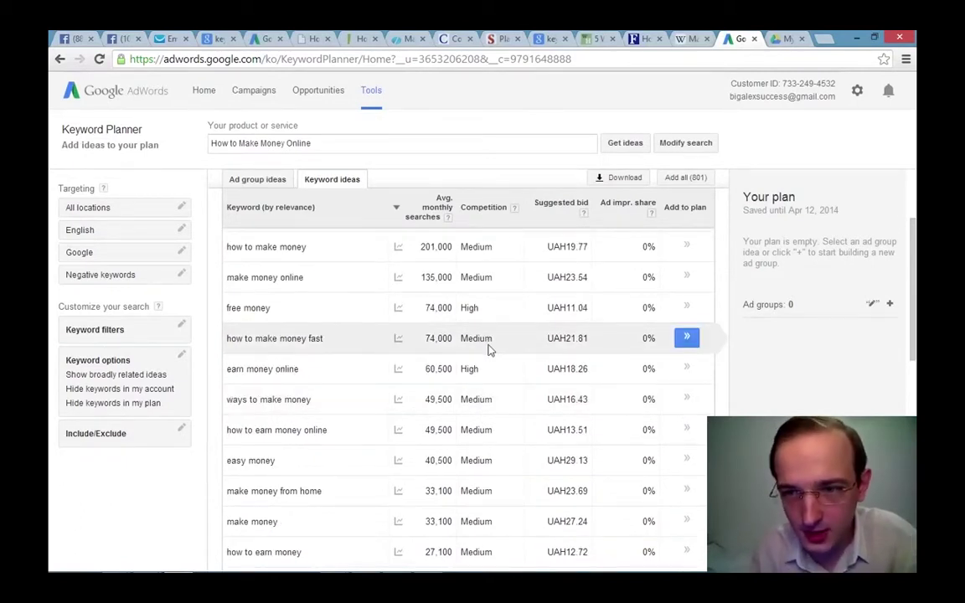
{"action": "left_click", "coordinate": [428, 567]}
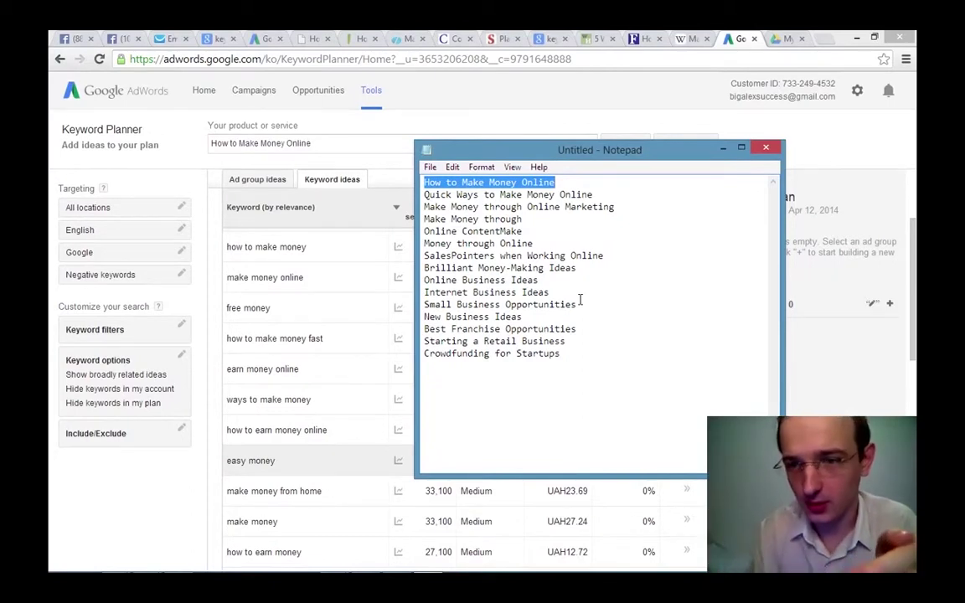
{"action": "left_click", "coordinate": [723, 147]}
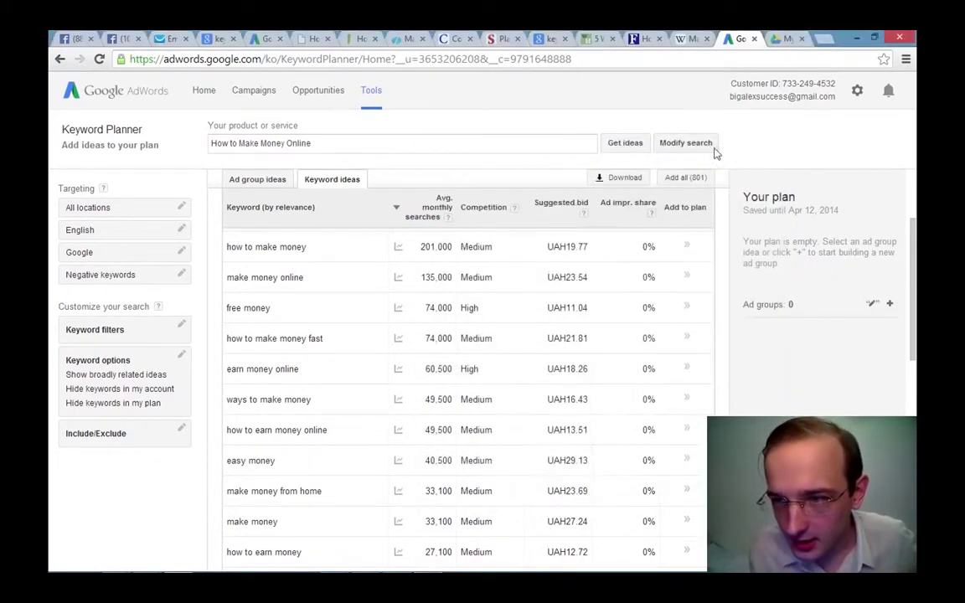
- Exclude keywords containing the term "paid surveys" from the keyword ideas
{"action": "left_click_drag", "start_coordinate": [915, 231], "coordinate": [907, 373]}
{"action": "left_click_drag", "start_coordinate": [277, 401], "coordinate": [227, 402]}
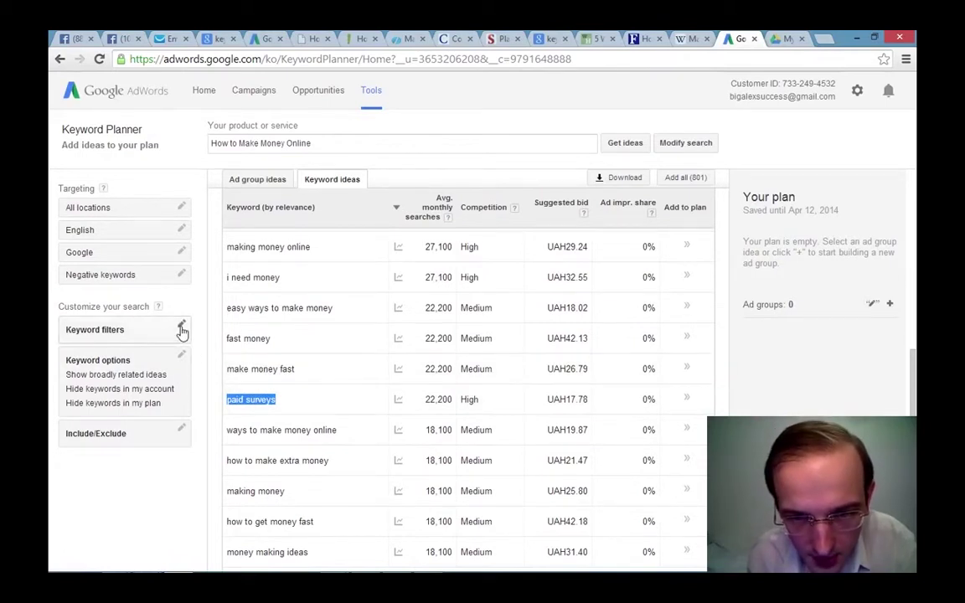
{"action": "left_click", "coordinate": [182, 332]}
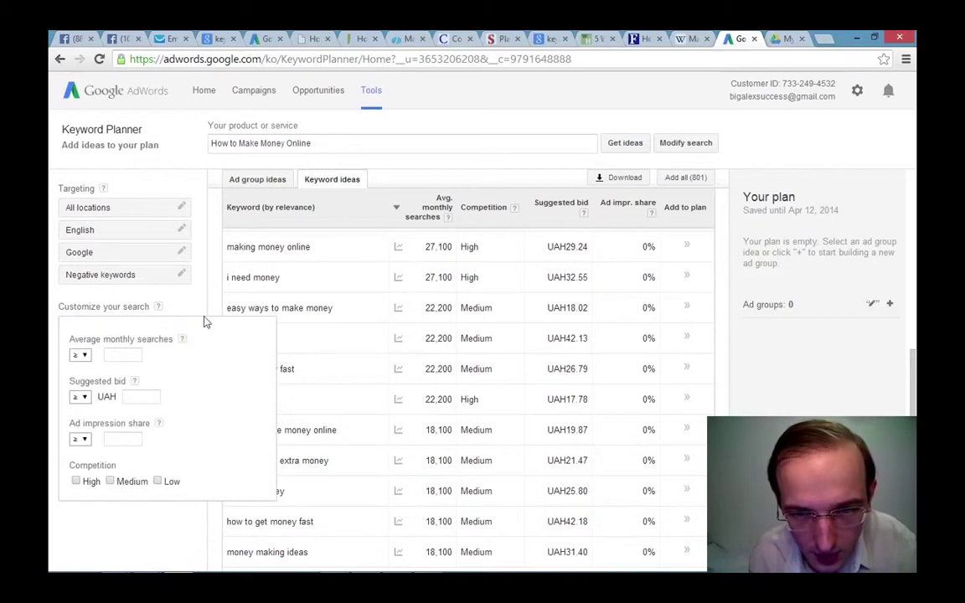
{"action": "left_click", "coordinate": [185, 278]}
{"action": "left_click", "coordinate": [190, 431]}
{"action": "left_click", "coordinate": [172, 460]}
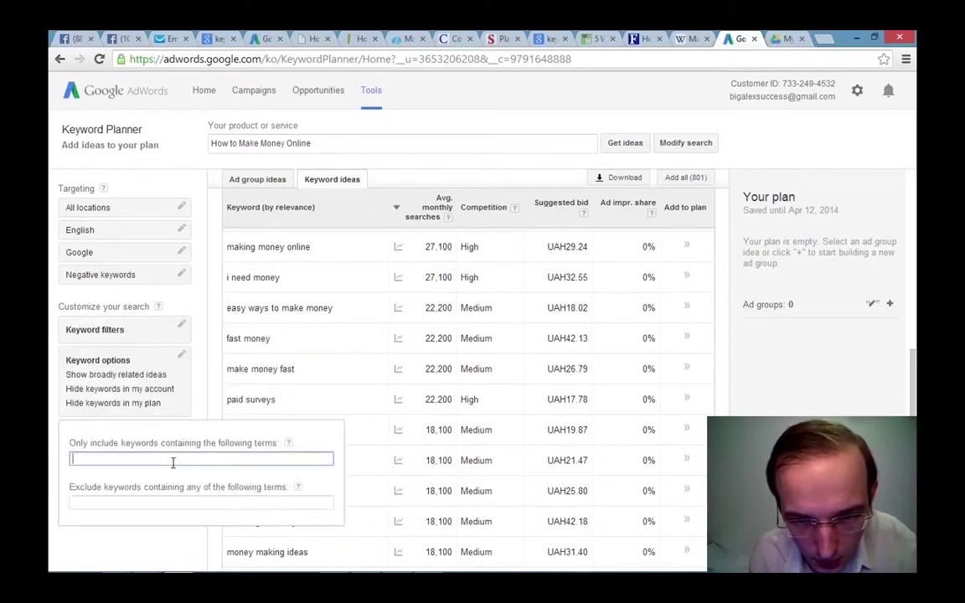
{"action": "left_click", "coordinate": [191, 502]}
{"action": "type", "text": "paid surveys"}
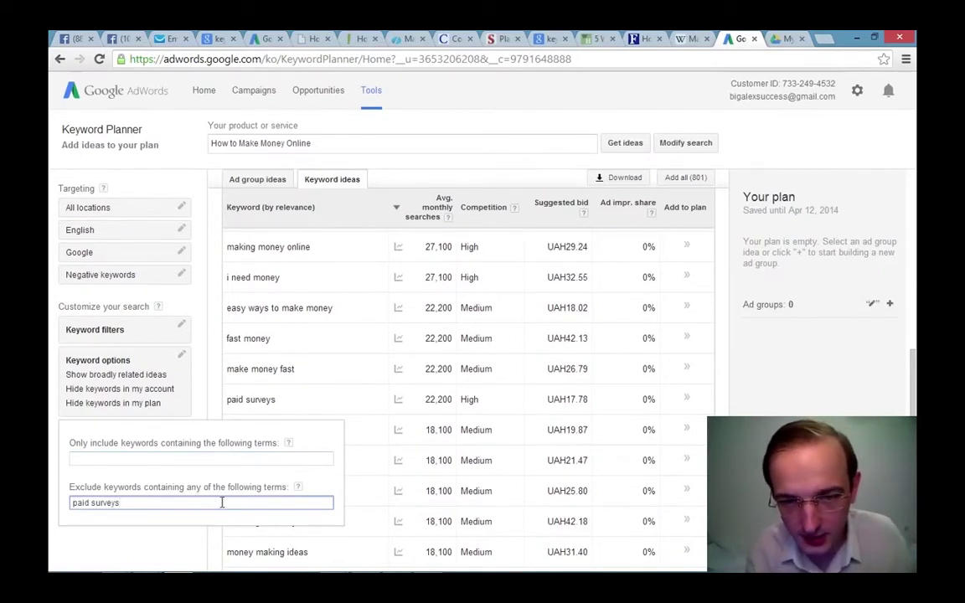
{"action": "left_click", "coordinate": [206, 408]}
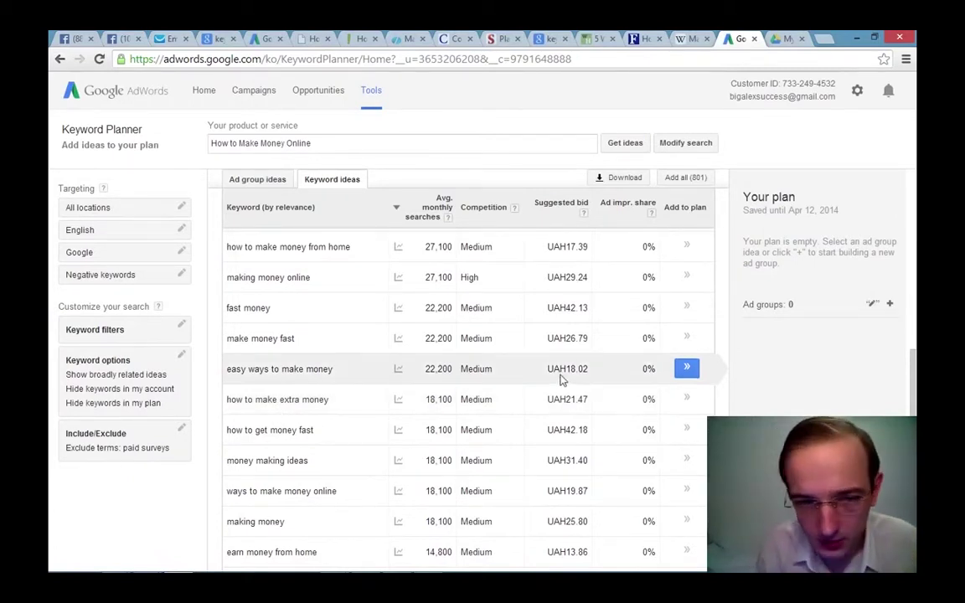
- Examine the filtered keyword ideas, comparing their monthly searches, competition and suggested bids
{"action": "scroll", "coordinate": [549, 382], "scroll_direction": "down", "scroll_amount": 2}
{"action": "scroll", "coordinate": [556, 379], "scroll_direction": "up", "scroll_amount": 2}
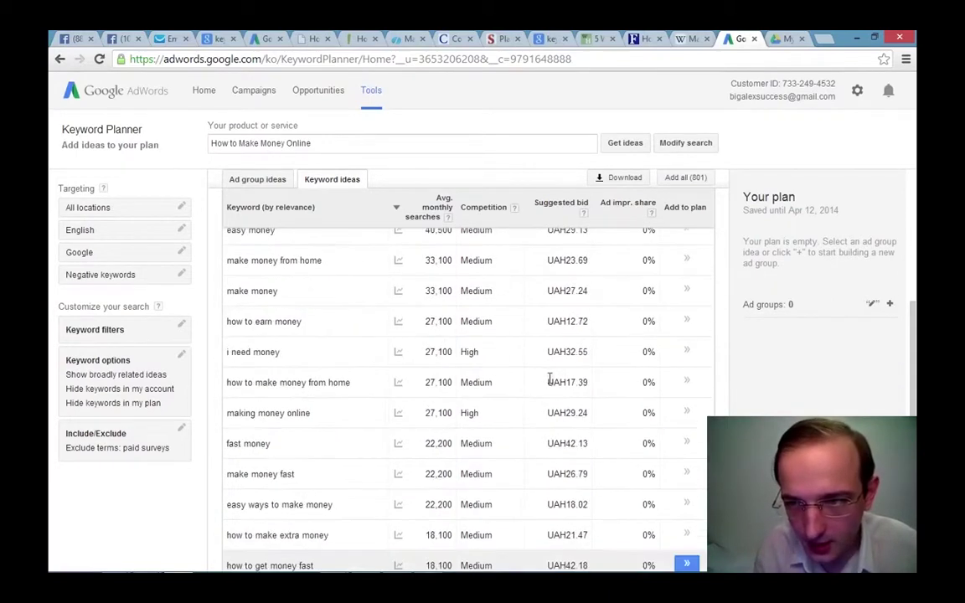
{"action": "scroll", "coordinate": [510, 367], "scroll_direction": "down", "scroll_amount": 3}
{"action": "scroll", "coordinate": [381, 388], "scroll_direction": "down", "scroll_amount": 3}
{"action": "scroll", "coordinate": [366, 394], "scroll_direction": "up", "scroll_amount": 1}
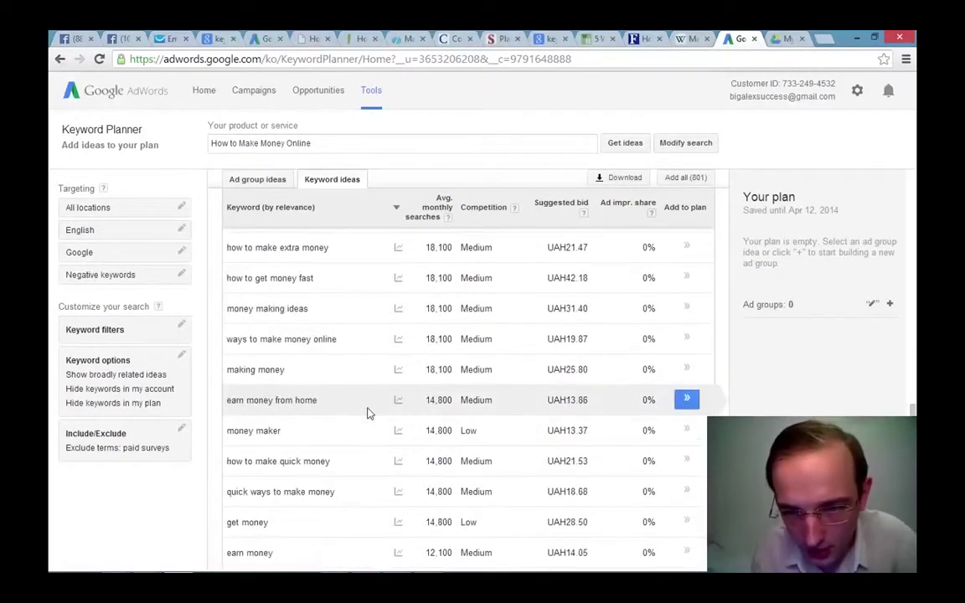
{"action": "scroll", "coordinate": [323, 452], "scroll_direction": "down", "scroll_amount": 2}
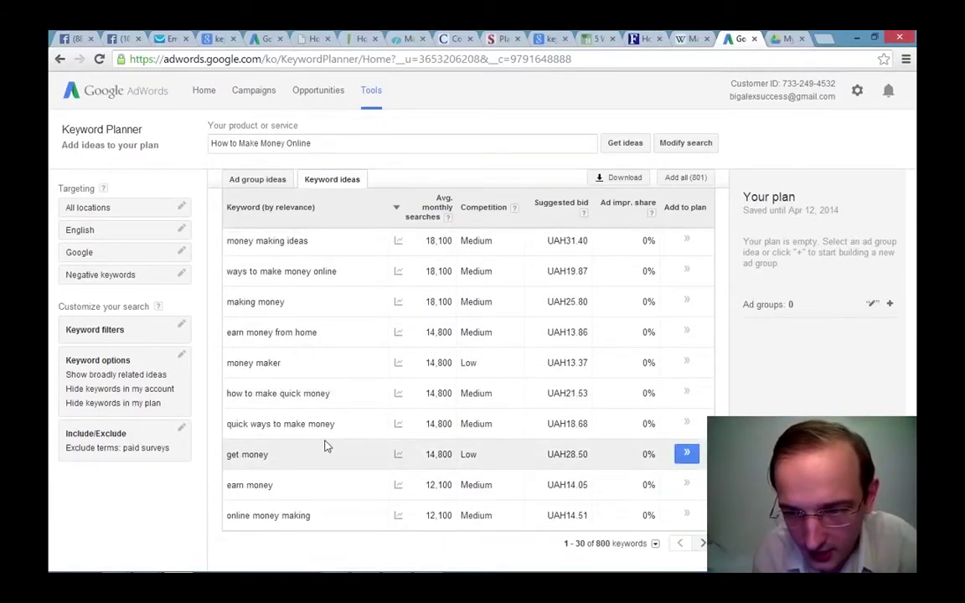
{"action": "scroll", "coordinate": [339, 441], "scroll_direction": "up", "scroll_amount": 4}
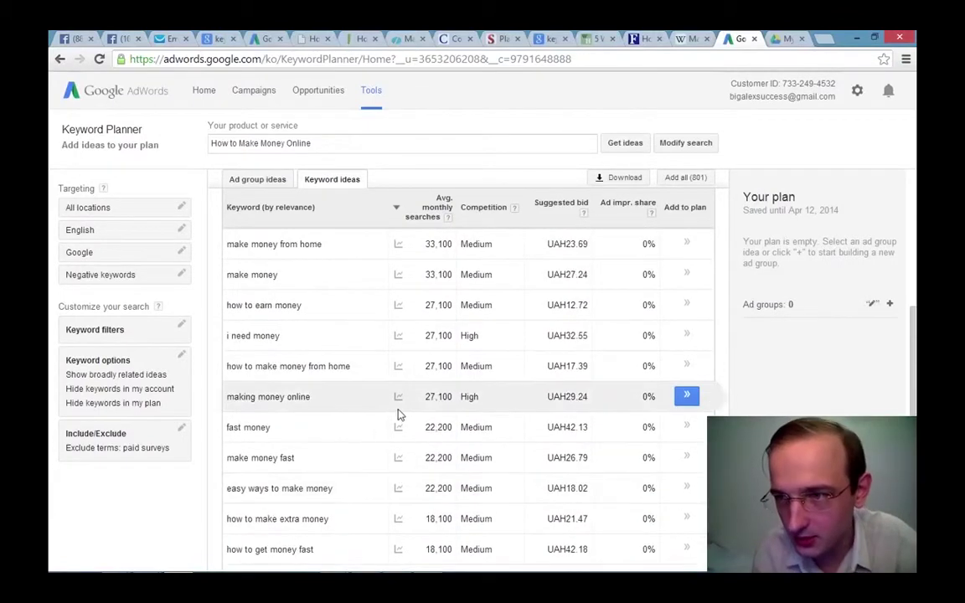
{"action": "scroll", "coordinate": [513, 351], "scroll_direction": "down", "scroll_amount": 1}
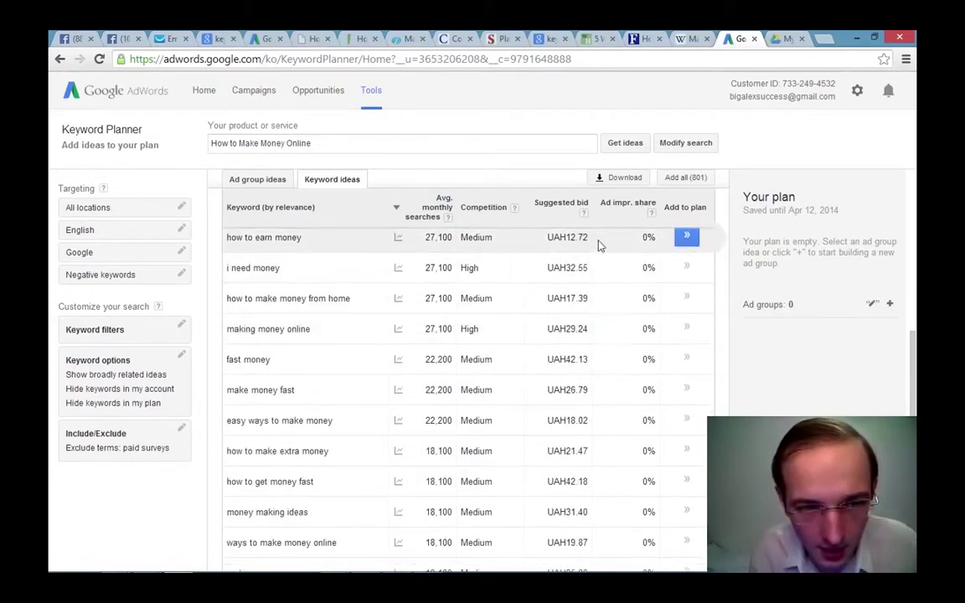
{"action": "scroll", "coordinate": [749, 198], "scroll_direction": "up", "scroll_amount": 2}
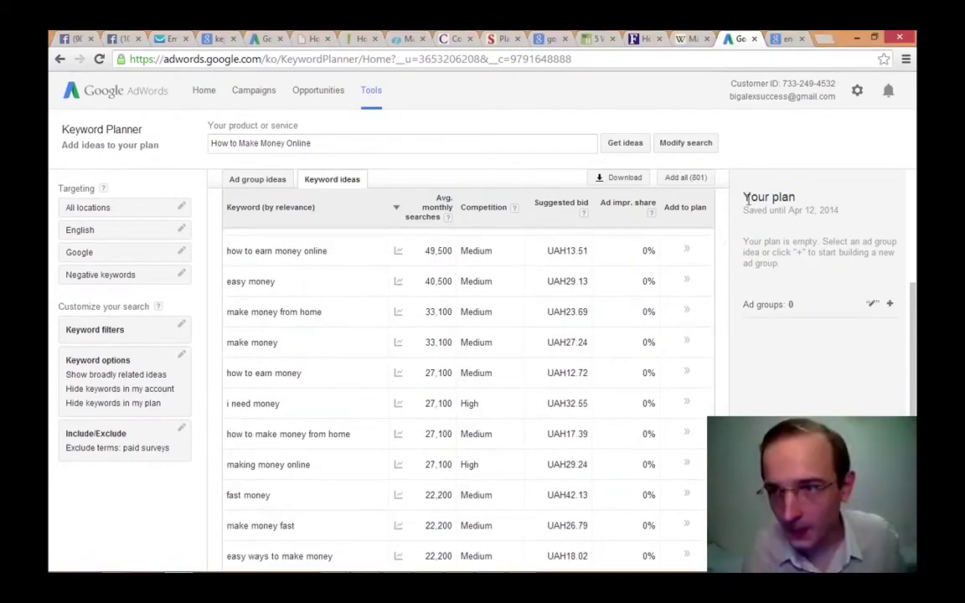
- Download the historical statistics for the keyword ideas in Excel CSV format and save the file
{"action": "left_click", "coordinate": [625, 178]}
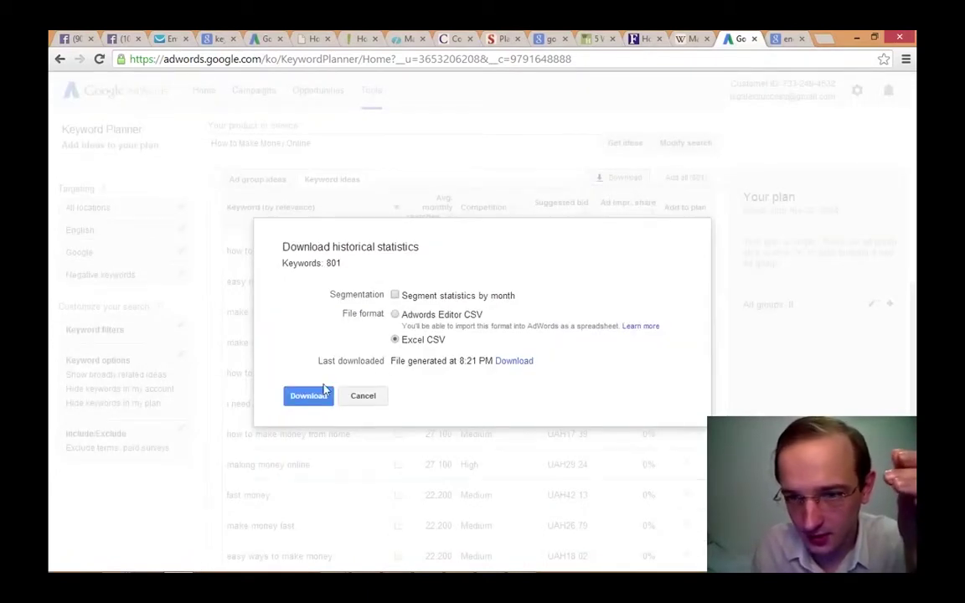
{"action": "left_click_drag", "start_coordinate": [449, 342], "coordinate": [405, 345]}
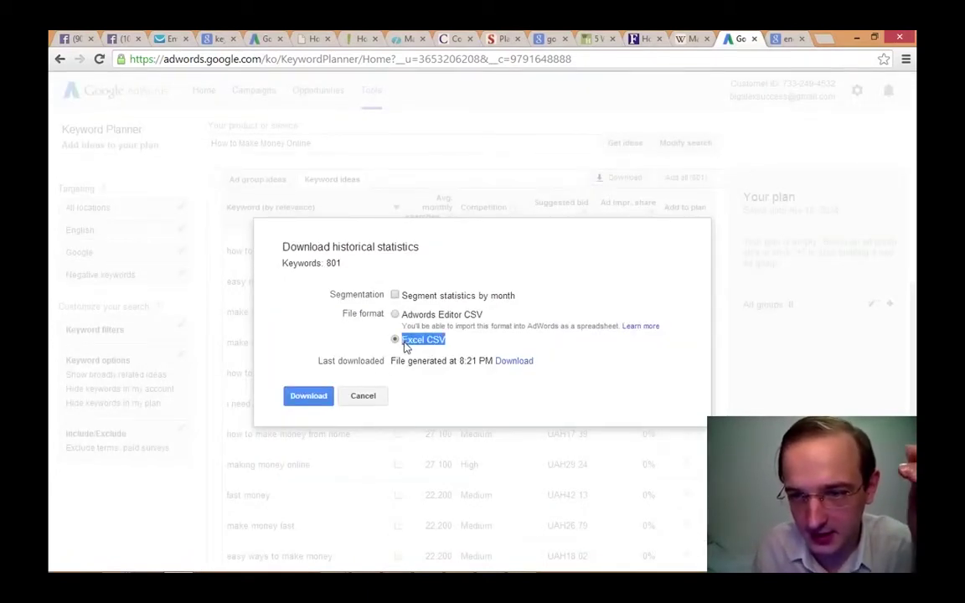
{"action": "left_click", "coordinate": [313, 400]}
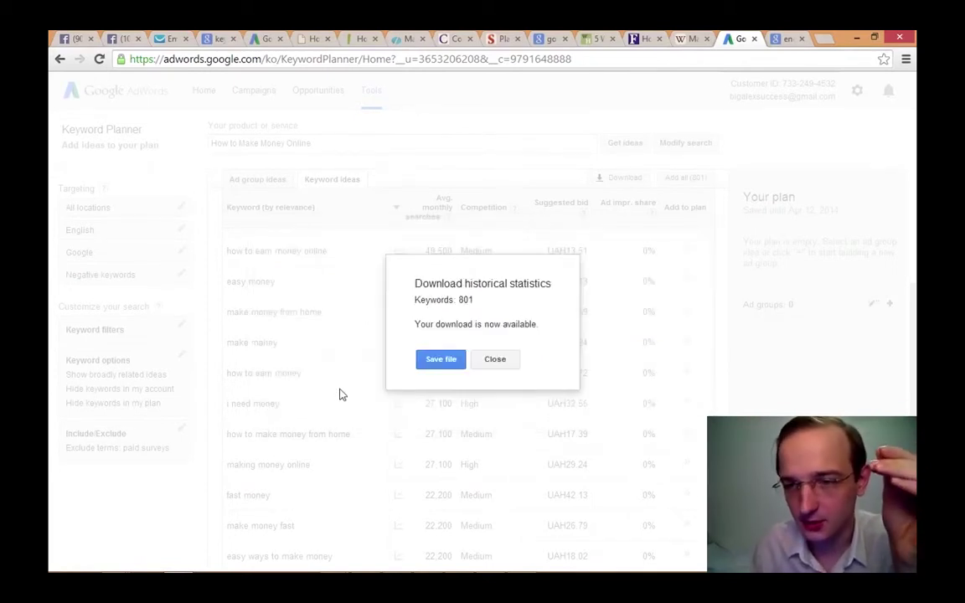
{"action": "left_click", "coordinate": [441, 360]}
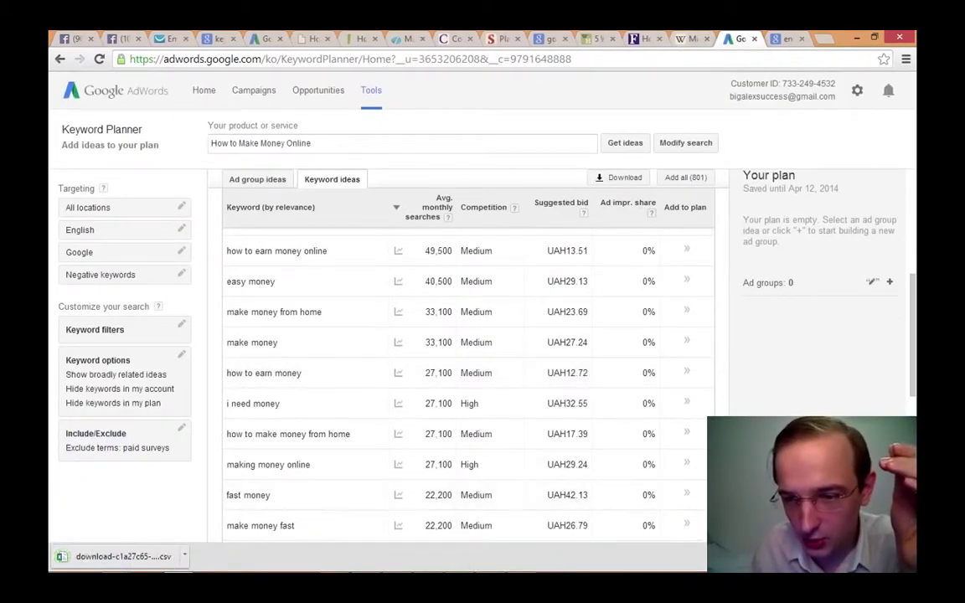
- Copy the phrase "Quick Ways to Make Money Online" from the Notepad list and get keyword ideas for it in Keyword Planner
{"action": "left_click", "coordinate": [493, 563]}
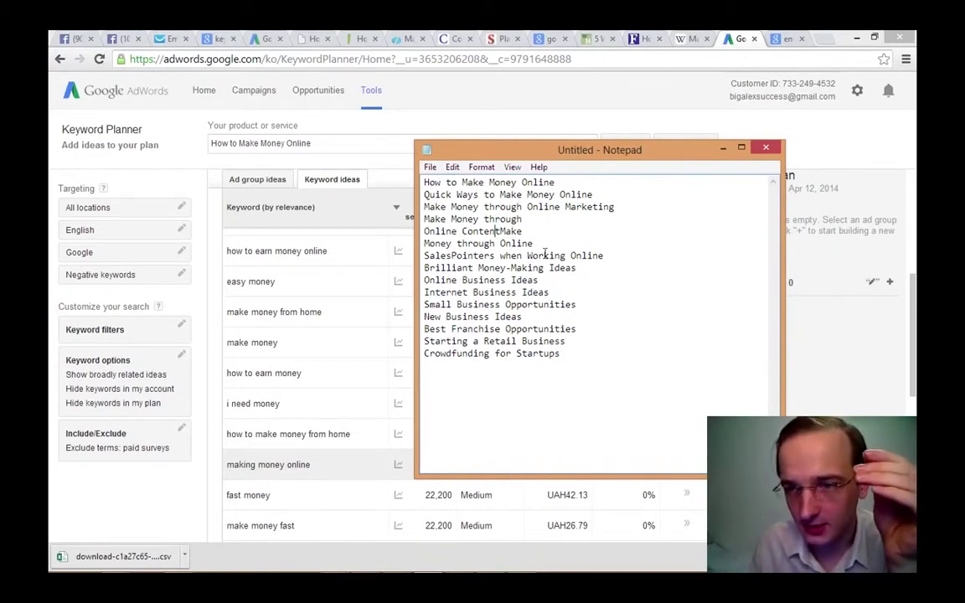
{"action": "left_click_drag", "start_coordinate": [554, 183], "coordinate": [426, 194]}
{"action": "key", "text": "ctrl+c"}
{"action": "left_click", "coordinate": [447, 182]}
{"action": "left_click", "coordinate": [341, 150]}
{"action": "left_click_drag", "start_coordinate": [320, 144], "coordinate": [168, 151]}
{"action": "key", "text": "ctrl+v"}
{"action": "left_click", "coordinate": [627, 143]}
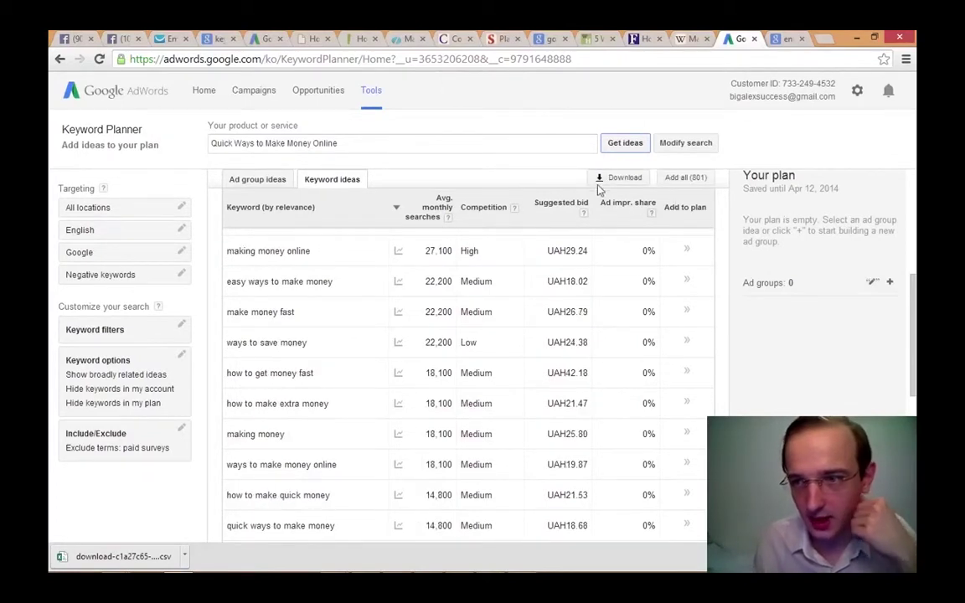
- Switch to the downloaded keyword CSV in OpenOffice Calc and check the monthly searches and competition of "how to make money online"
{"action": "mouse_move", "coordinate": [471, 569]}
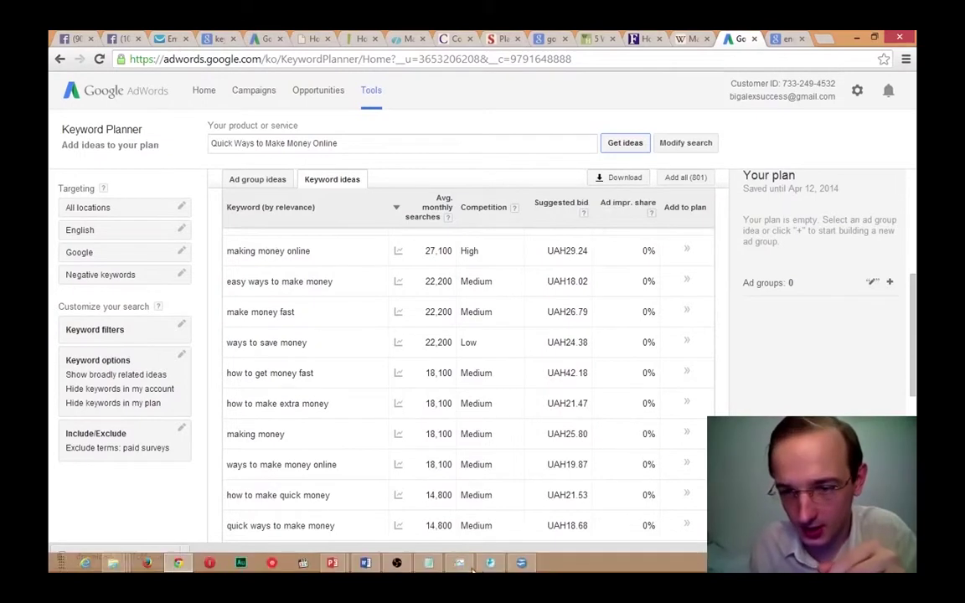
{"action": "mouse_move", "coordinate": [519, 566]}
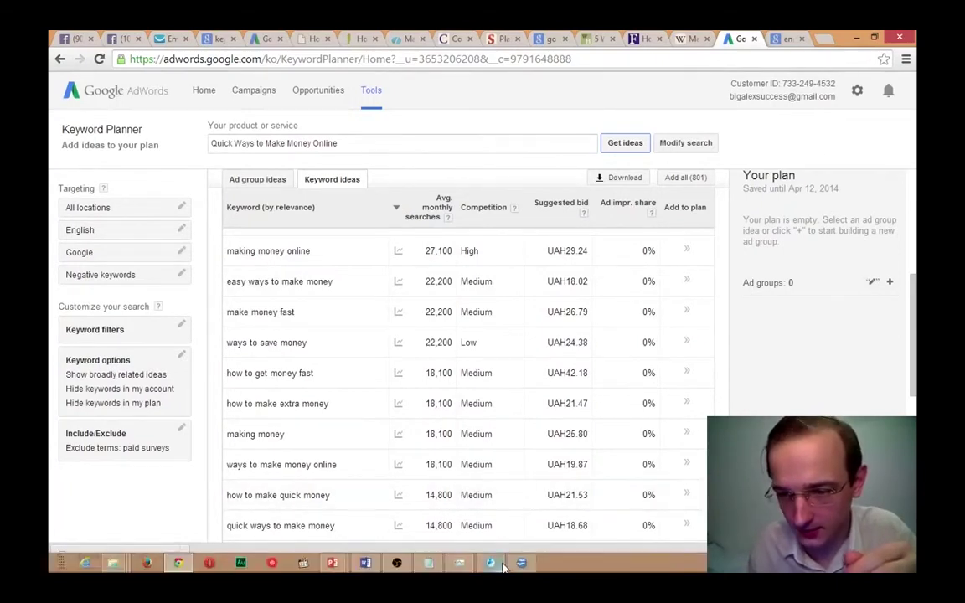
{"action": "left_click", "coordinate": [499, 566]}
{"action": "left_click", "coordinate": [520, 564]}
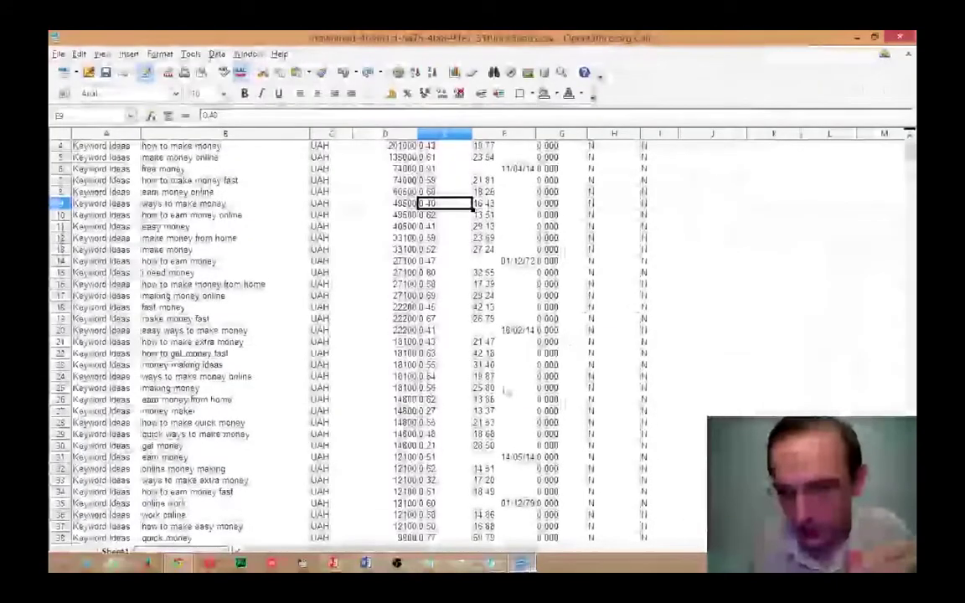
{"action": "scroll", "coordinate": [352, 169], "scroll_direction": "up", "scroll_amount": 1}
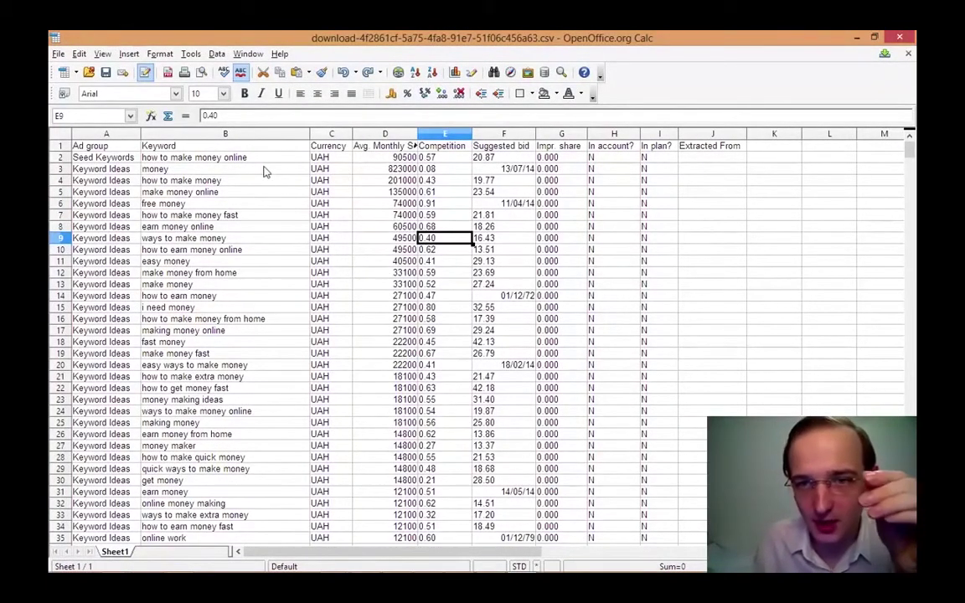
{"action": "left_click", "coordinate": [403, 159]}
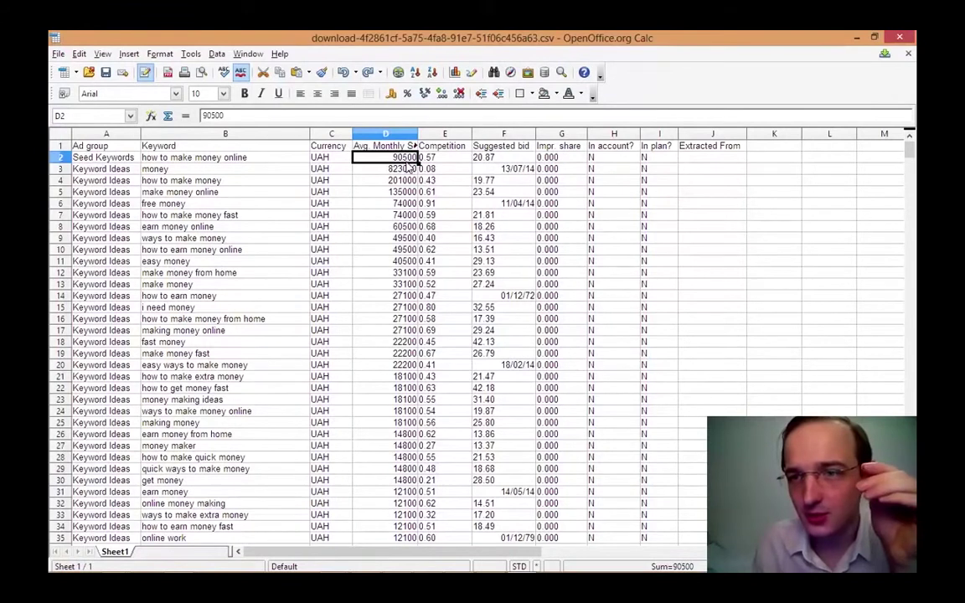
{"action": "key", "text": "Right"}
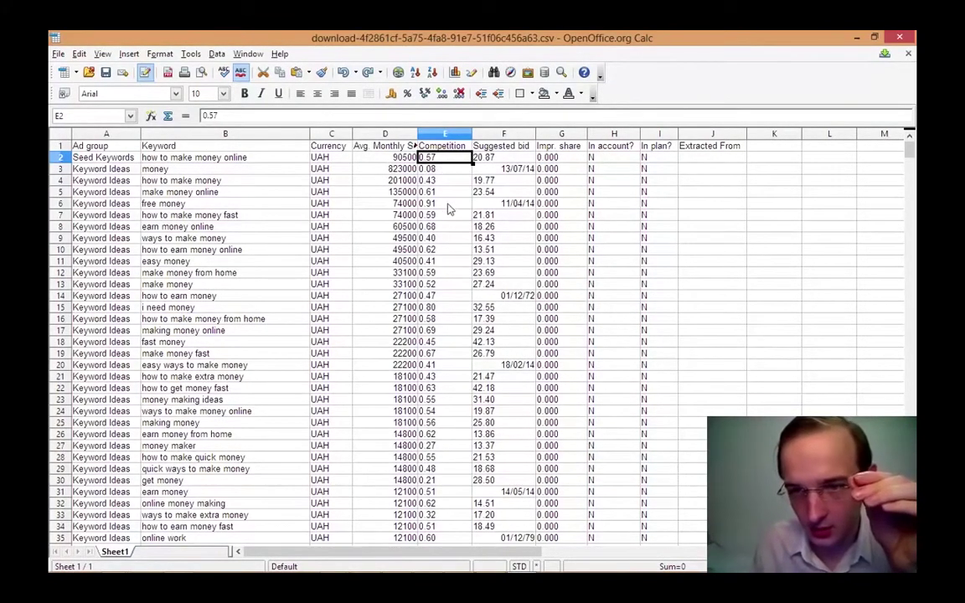
- Look down the competition column for a low value and make the keyword "how to make more money" in B46 bold
{"action": "scroll", "coordinate": [448, 276], "scroll_direction": "down", "scroll_amount": 8}
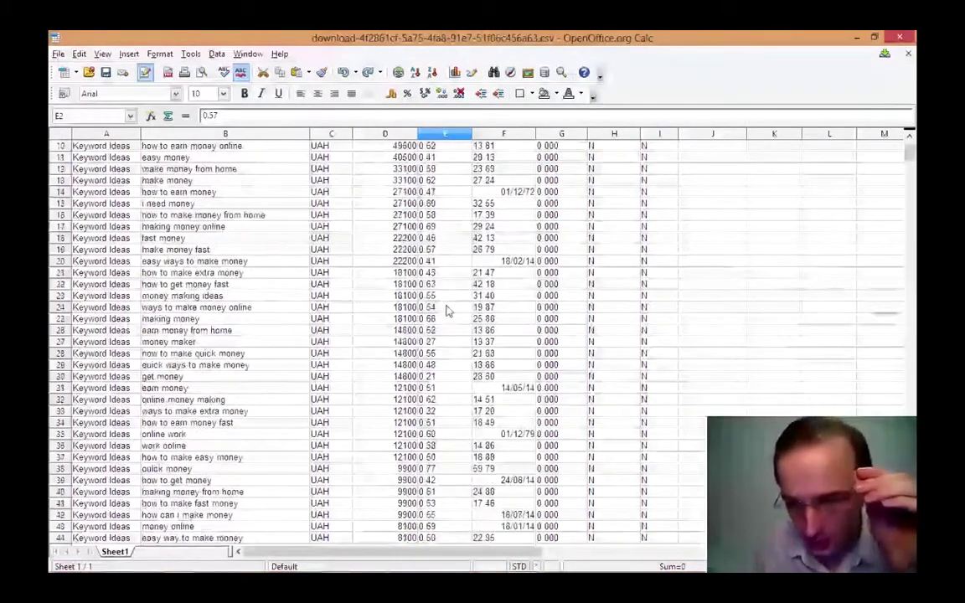
{"action": "scroll", "coordinate": [448, 306], "scroll_direction": "down", "scroll_amount": 2}
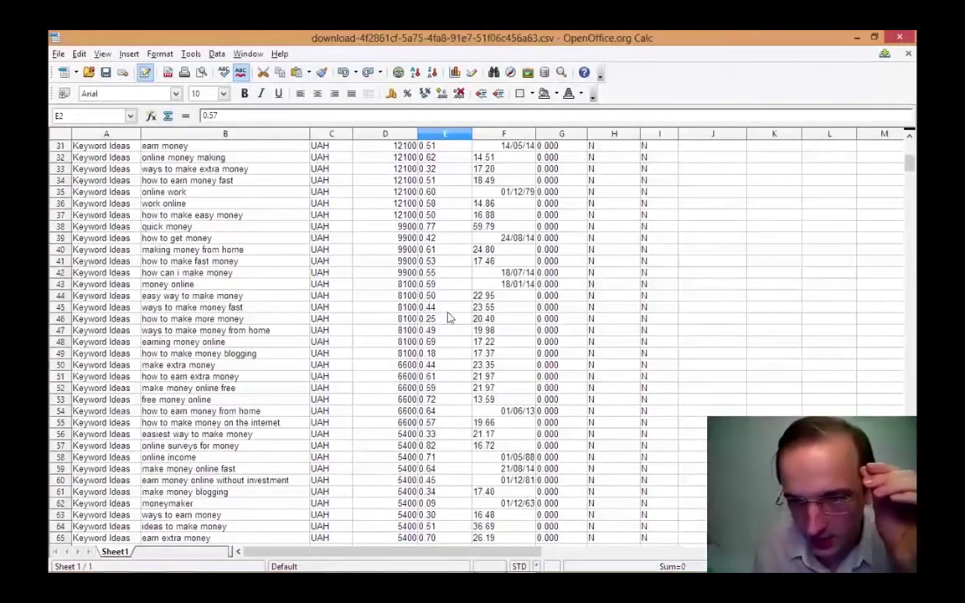
{"action": "left_click", "coordinate": [448, 318]}
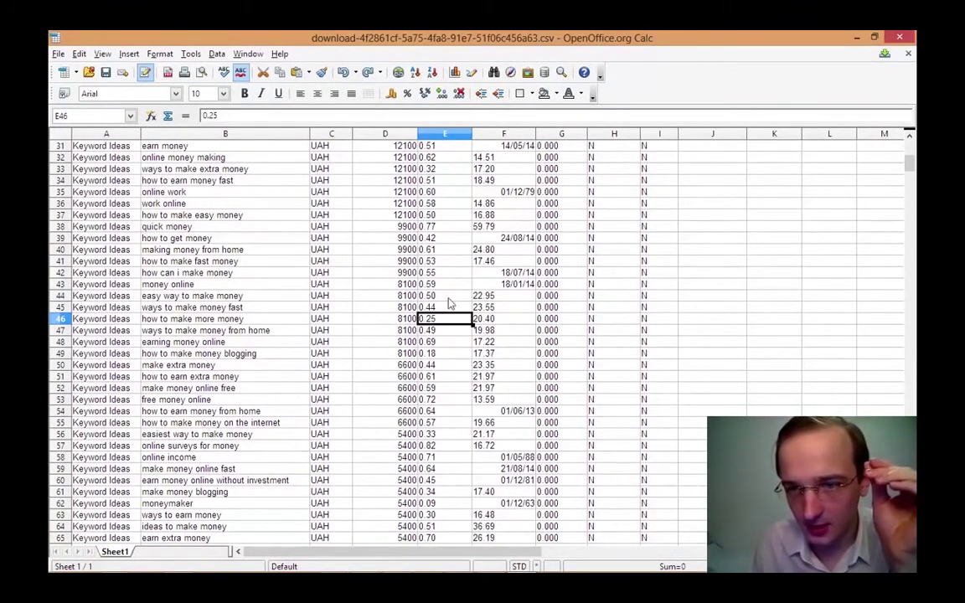
{"action": "scroll", "coordinate": [450, 311], "scroll_direction": "down", "scroll_amount": 1}
{"action": "scroll", "coordinate": [450, 311], "scroll_direction": "down", "scroll_amount": 3}
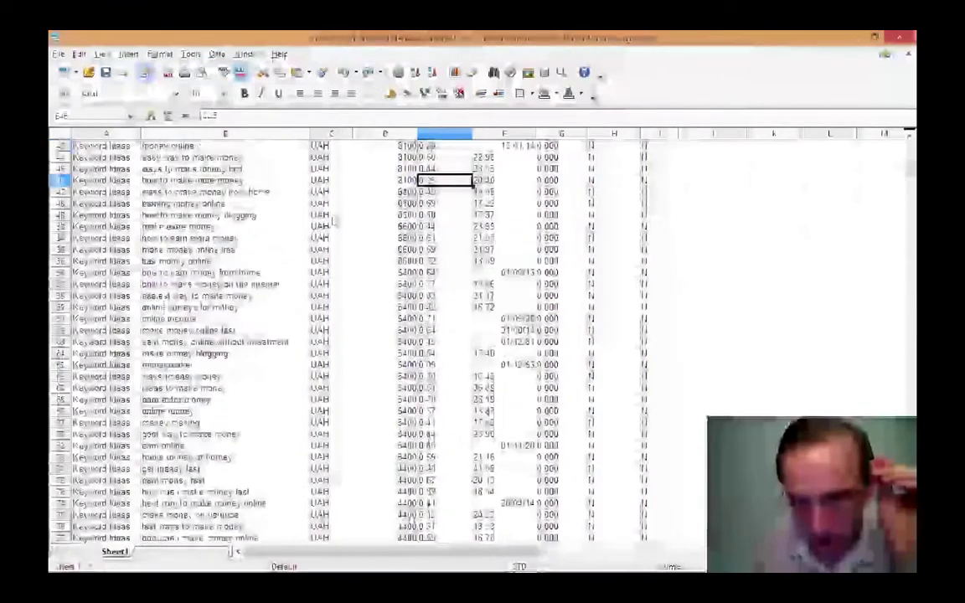
{"action": "left_click", "coordinate": [167, 182]}
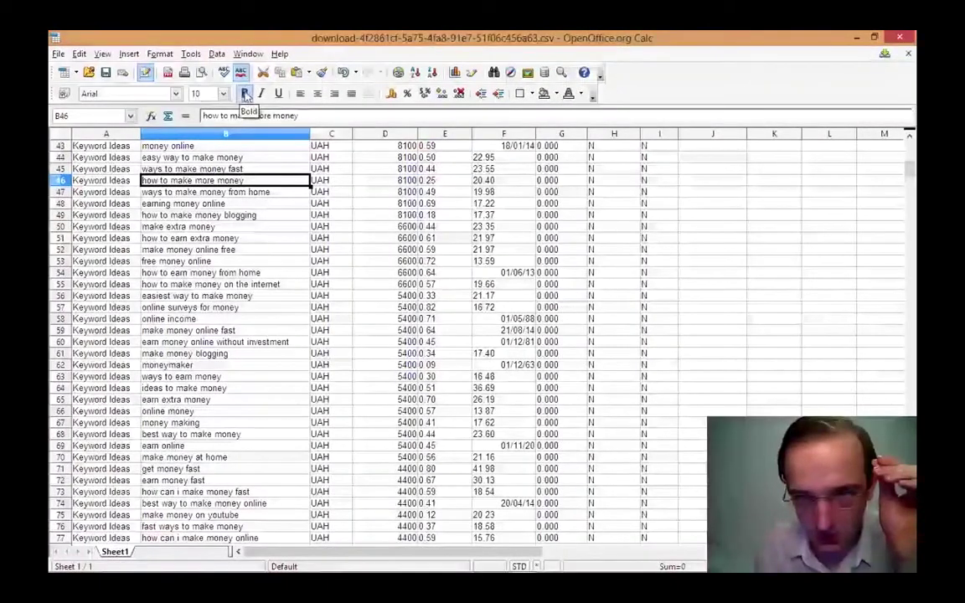
{"action": "left_click", "coordinate": [245, 93]}
- Make the rest of the "how to make more money" entry bold, from the keyword through its competition value in B46:E46
{"action": "left_click", "coordinate": [400, 216]}
{"action": "left_click", "coordinate": [227, 191]}
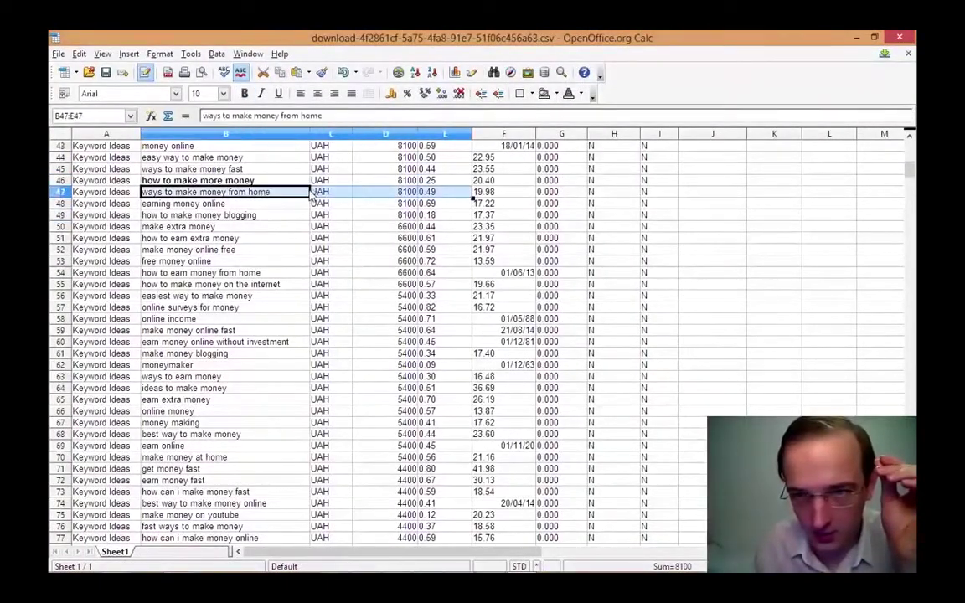
{"action": "left_click", "coordinate": [236, 182]}
{"action": "left_click_drag", "start_coordinate": [235, 181], "coordinate": [452, 181]}
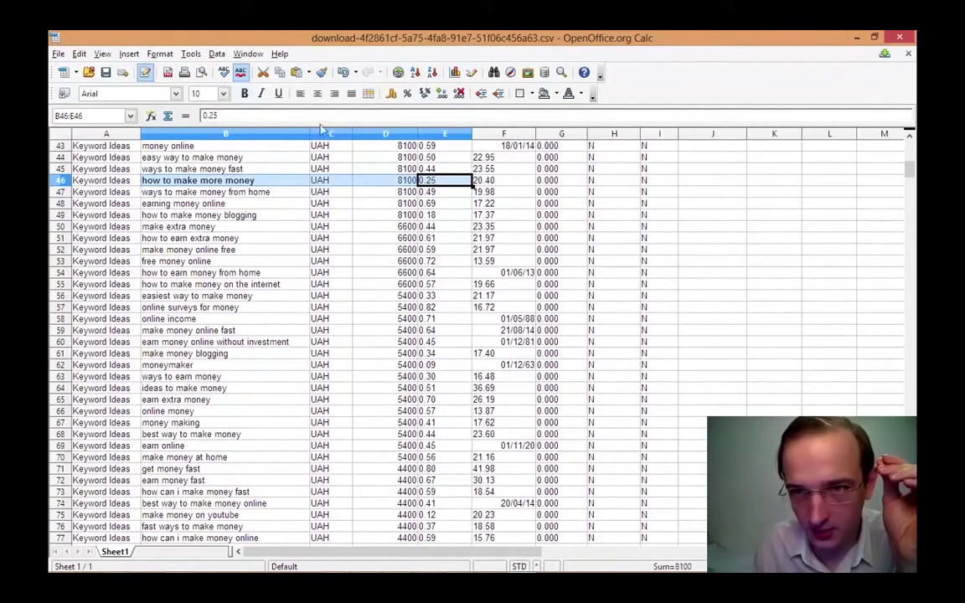
{"action": "left_click", "coordinate": [245, 93]}
{"action": "left_click", "coordinate": [444, 191]}
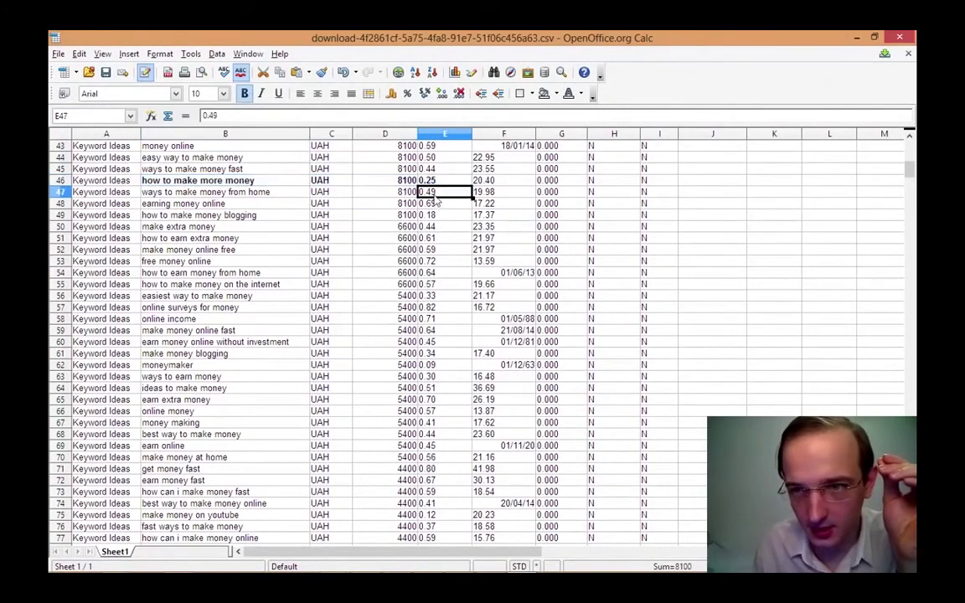
- Make the low-competition entry "make money on youtube" bold from the keyword through its competition value in B75:E75
{"action": "scroll", "coordinate": [452, 237], "scroll_direction": "down", "scroll_amount": 3}
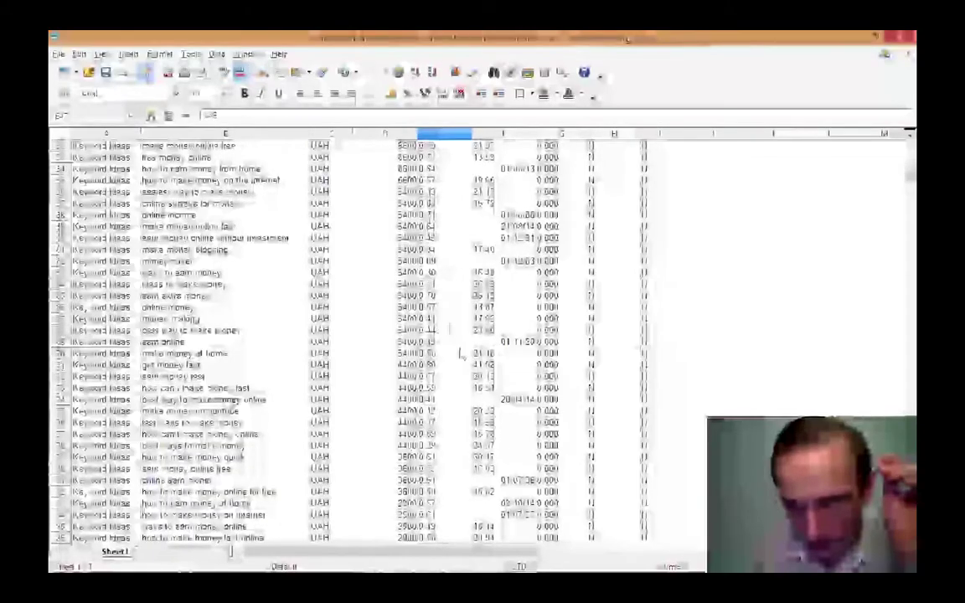
{"action": "left_click_drag", "start_coordinate": [193, 410], "coordinate": [456, 411]}
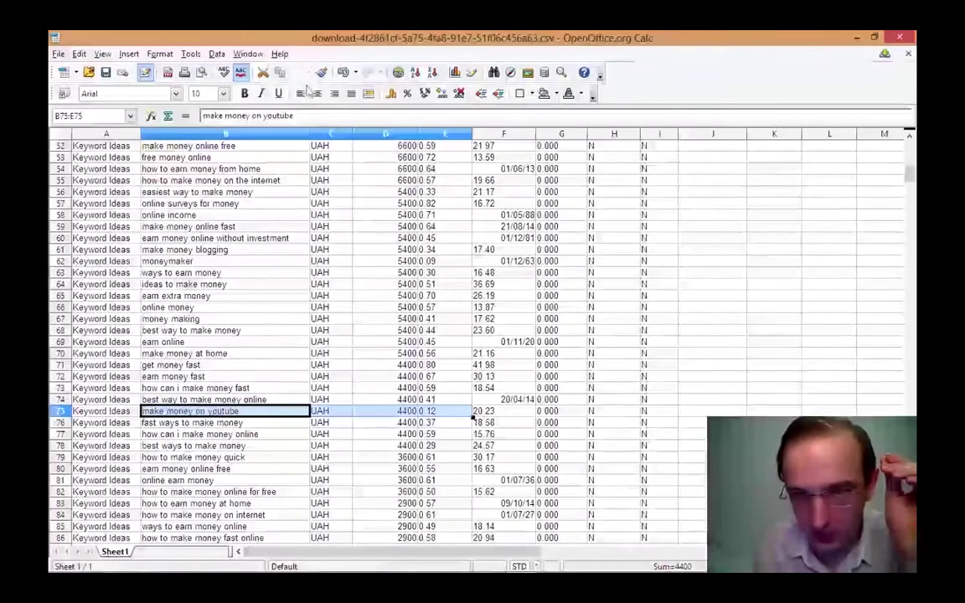
{"action": "left_click", "coordinate": [244, 93]}
{"action": "left_click", "coordinate": [449, 318]}
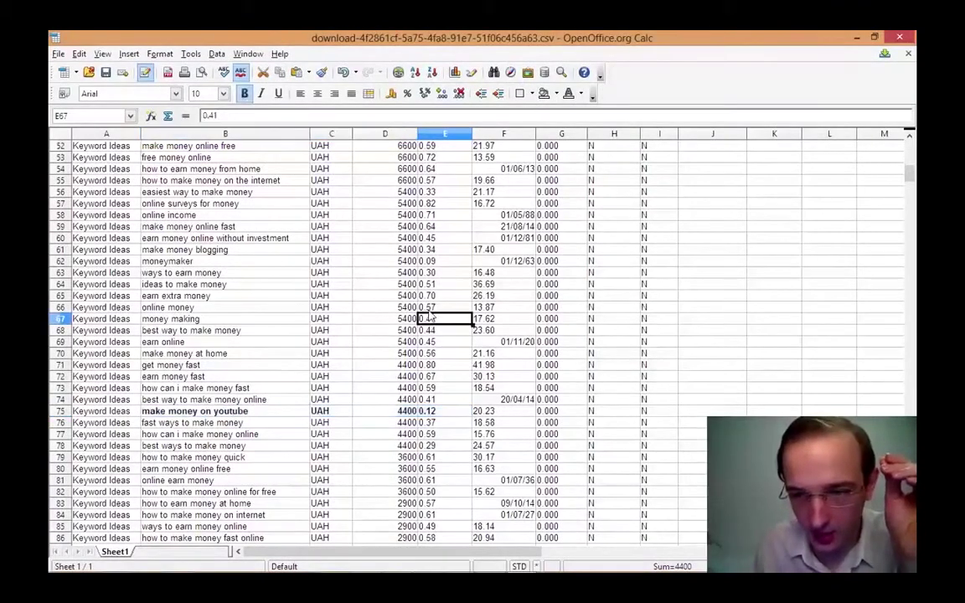
{"action": "scroll", "coordinate": [466, 307], "scroll_direction": "down", "scroll_amount": 2}
{"action": "scroll", "coordinate": [466, 307], "scroll_direction": "down", "scroll_amount": 9}
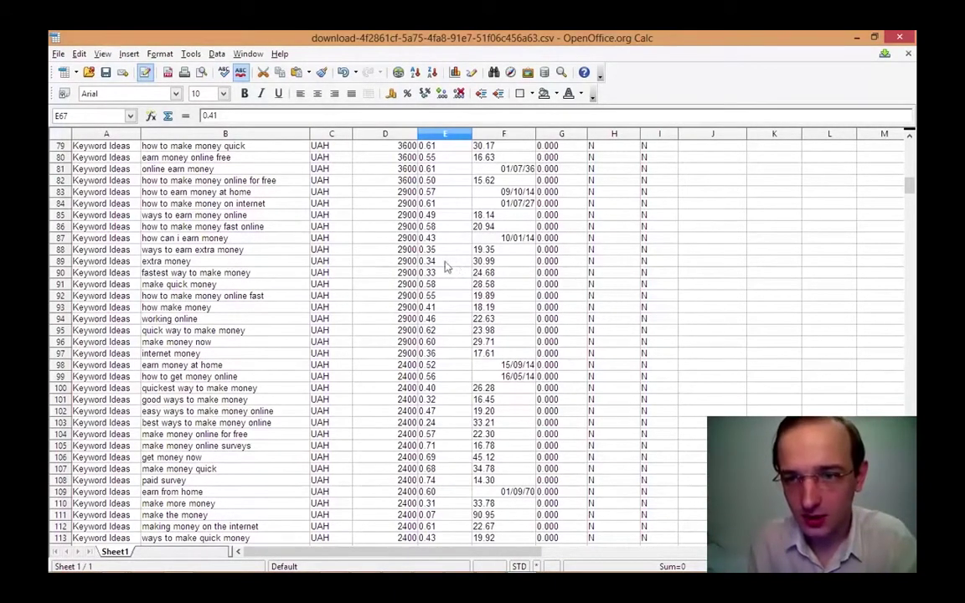
- Switch to the running PowerPoint slide show and reveal the first two bullets of the slide on finding highly targeted niche keywords
{"action": "mouse_move", "coordinate": [335, 568]}
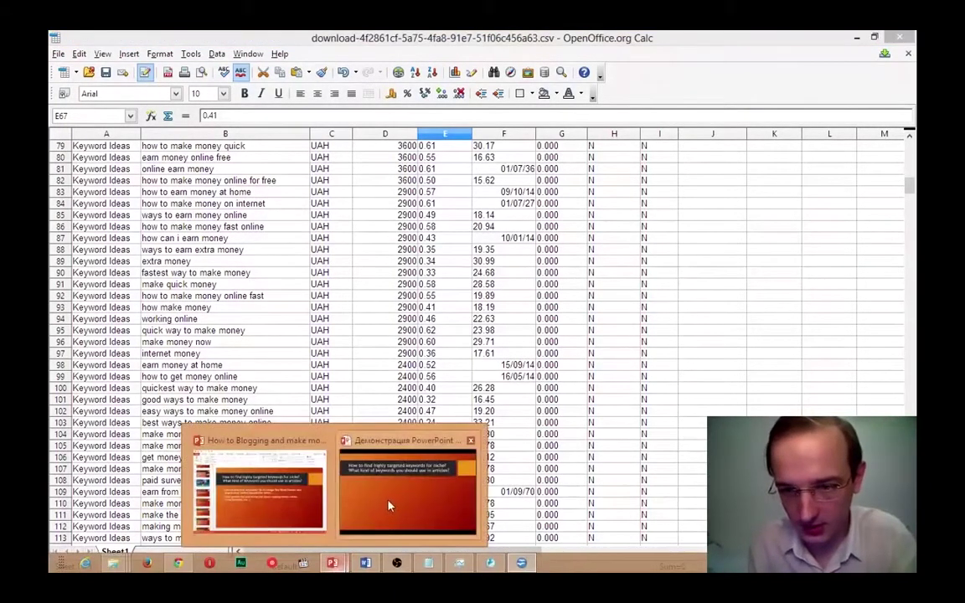
{"action": "left_click", "coordinate": [389, 452]}
{"action": "left_click", "coordinate": [405, 414]}
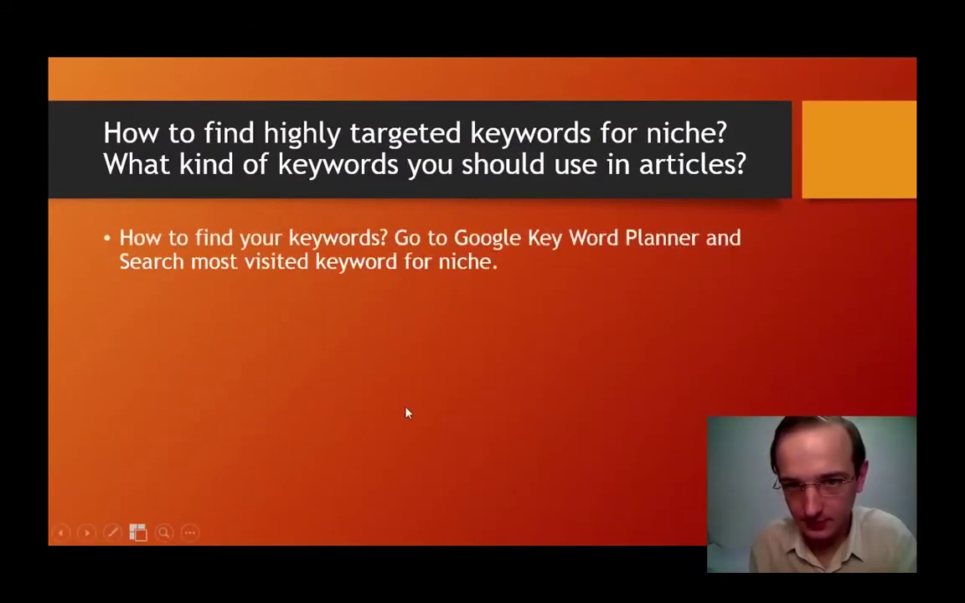
{"action": "left_click", "coordinate": [406, 413]}
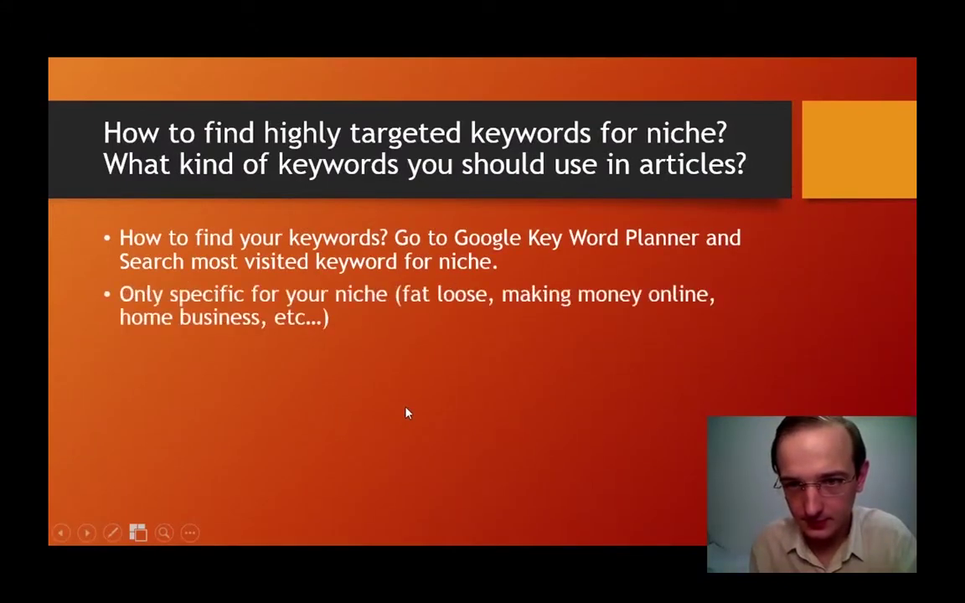